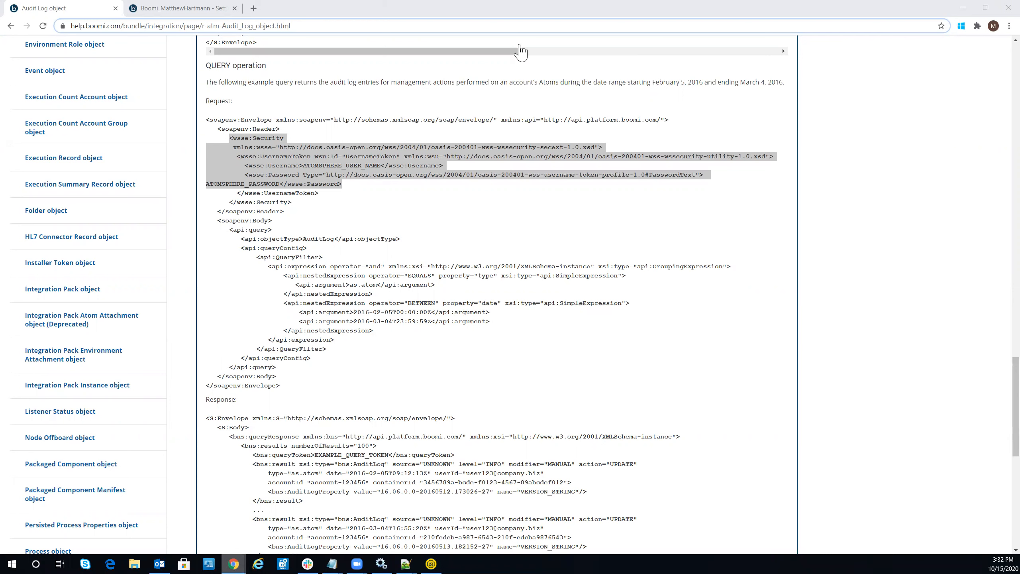
Step: Highlight the QUERY example's start date, then select its envelope and security header lines
scroll(346, 202, "up", 6)
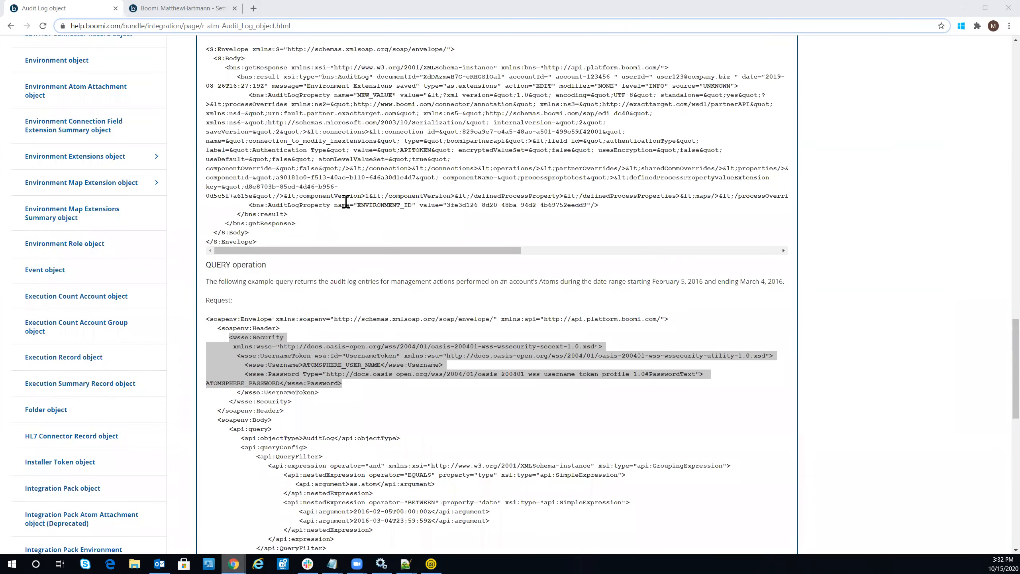
scroll(346, 201, "down", 6)
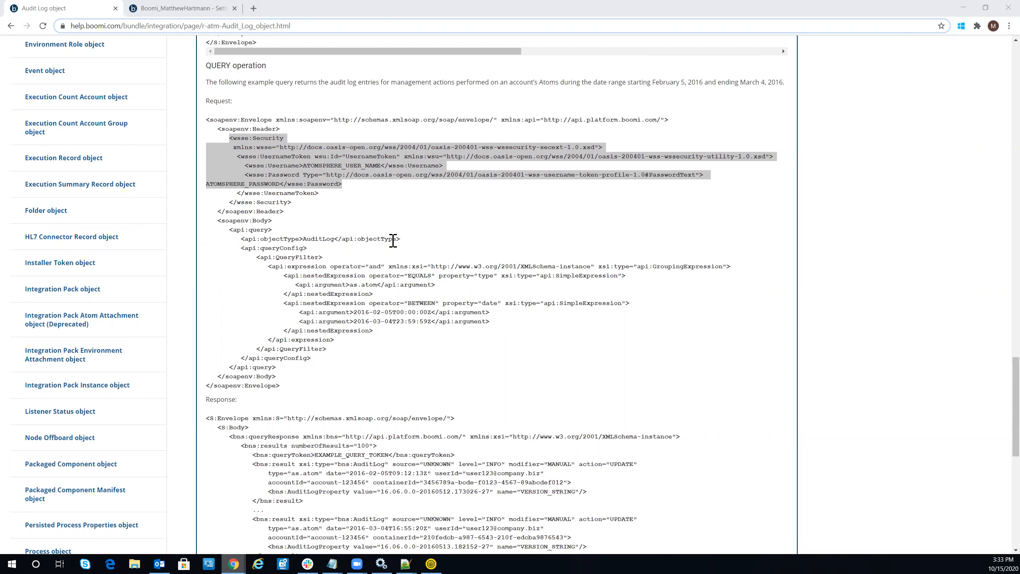
double_click(358, 312)
mouse_move(394, 316)
left_mouse_down()
mouse_move(422, 323)
mouse_move(404, 318)
left_mouse_up()
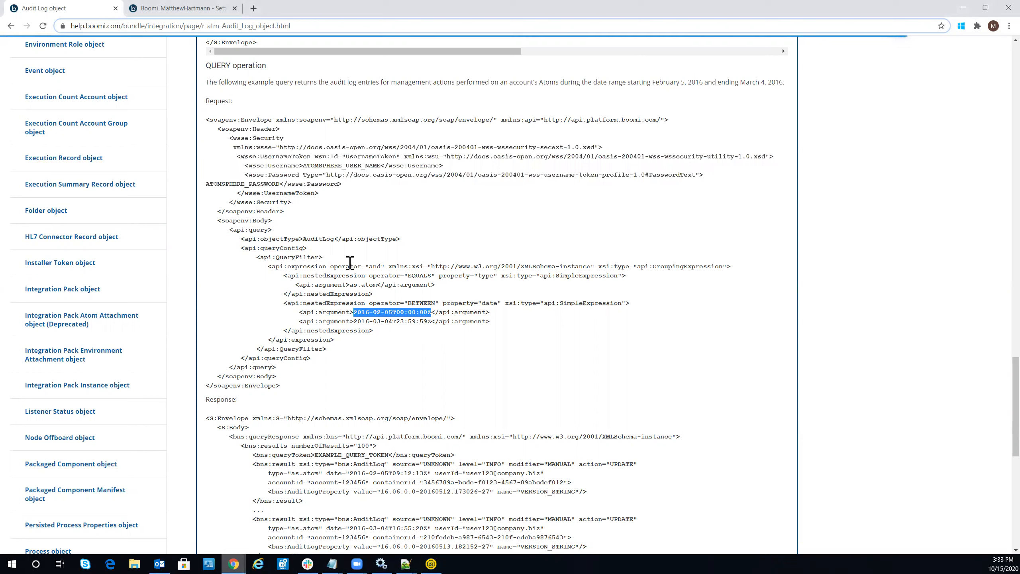
left_click_drag(203, 117, 363, 218)
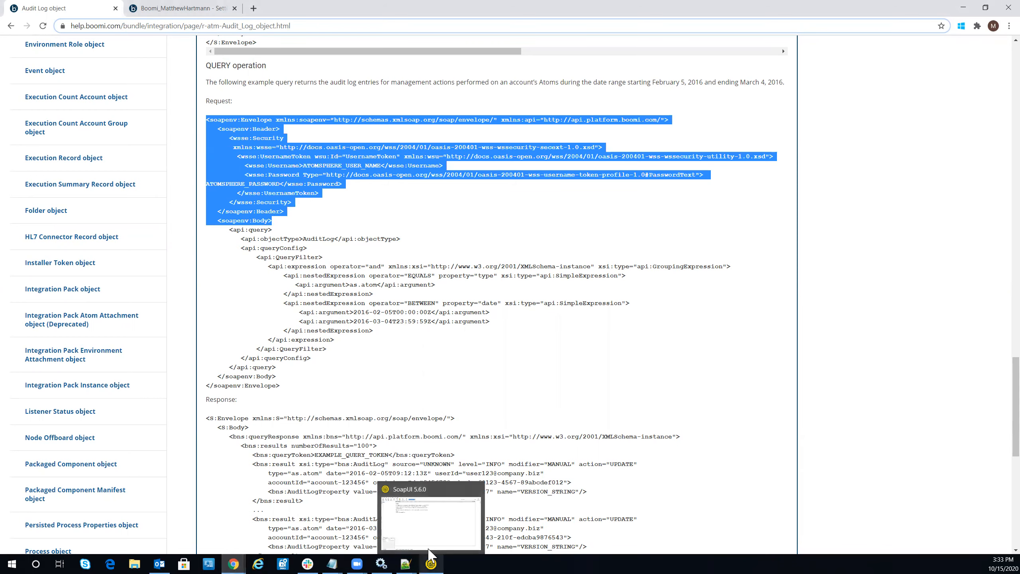
left_click(431, 563)
Step: Create a SOAP project named TechnicalTopic from the pasted Boomi platform WSDL address
right_click(24, 65)
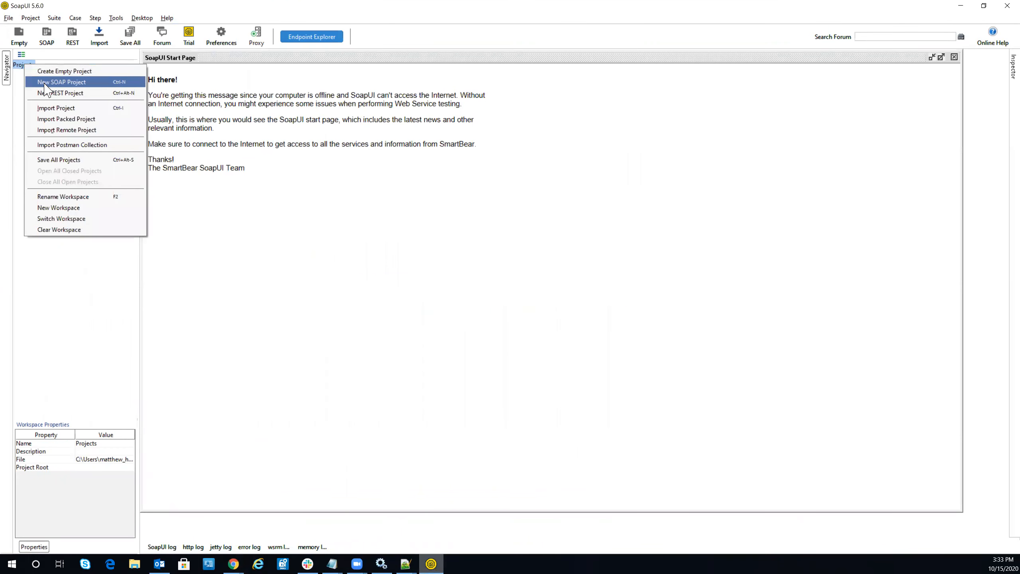
left_click(45, 84)
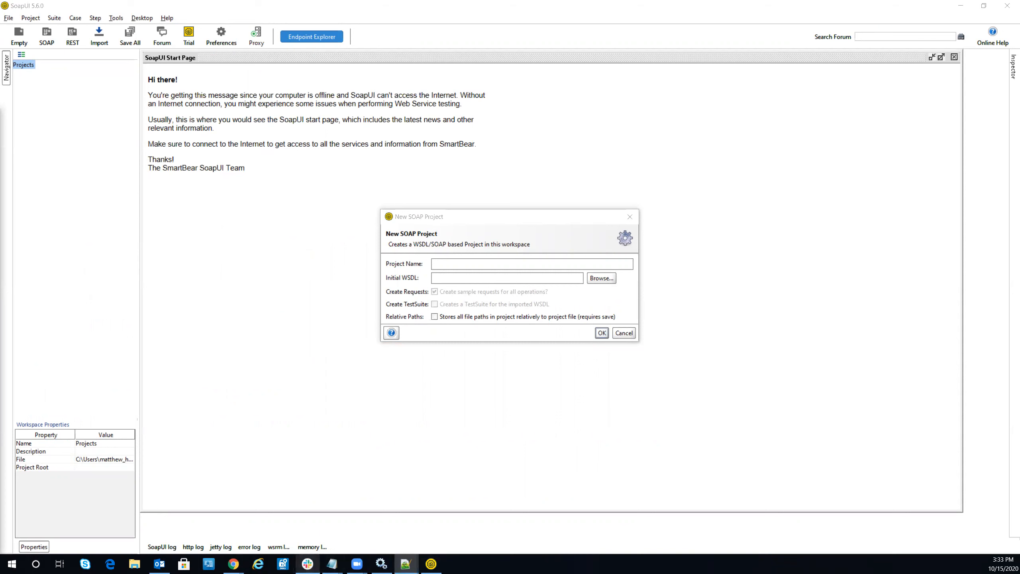
left_click(447, 278)
left_click_drag(463, 280, 433, 274)
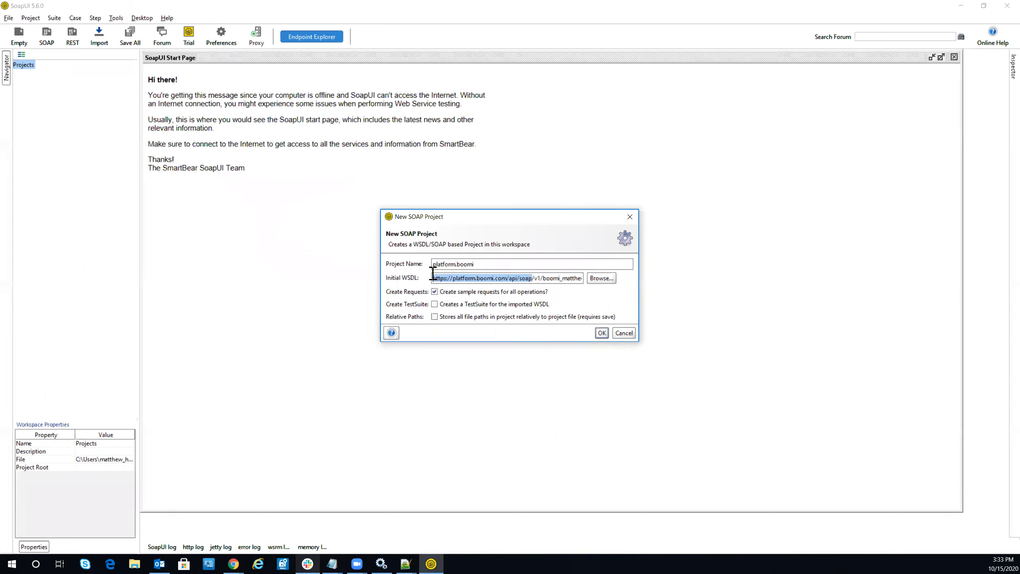
double_click(473, 263)
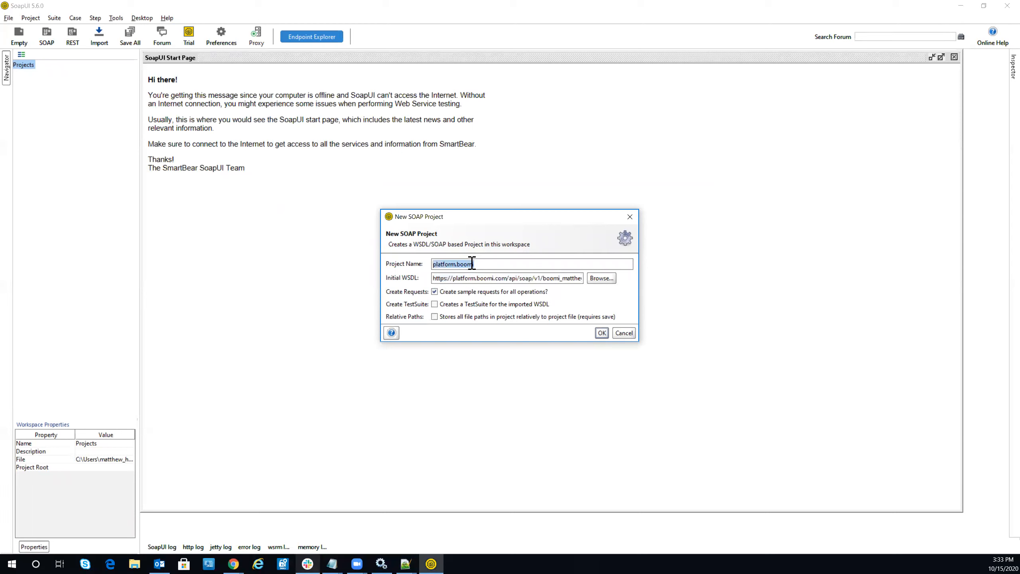
type("TechnicalTopic")
left_click_drag(435, 276, 567, 281)
left_click(508, 278)
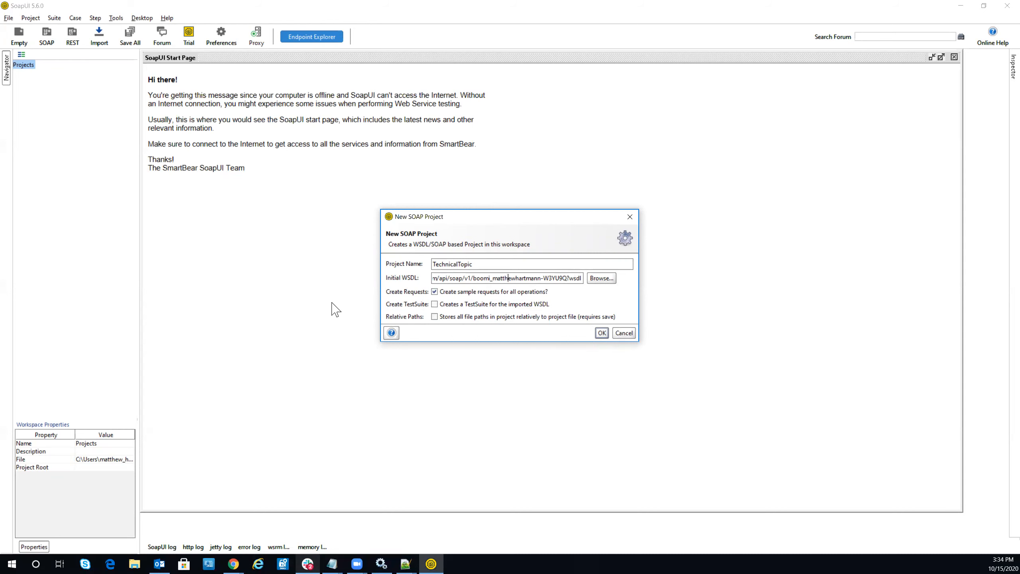
left_click(601, 332)
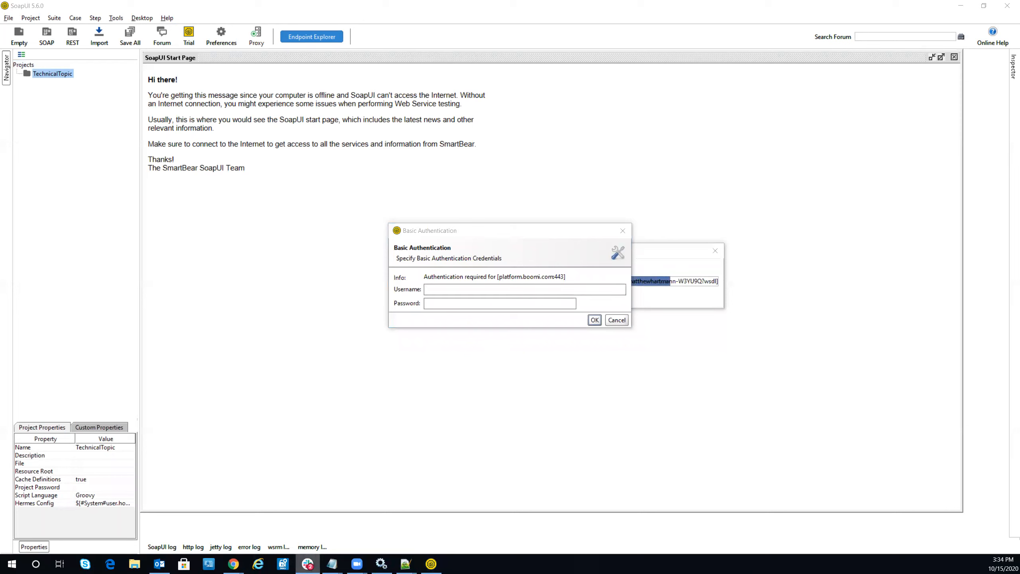
Step: Enter the Boomi account username and paste the password in the Basic Authentication prompt
left_click(473, 291)
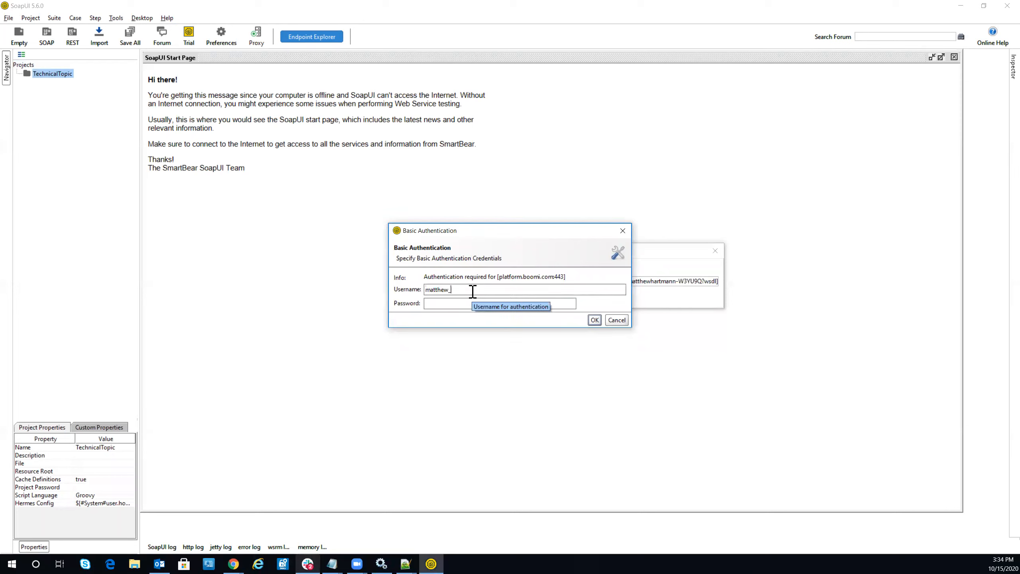
left_click(459, 303)
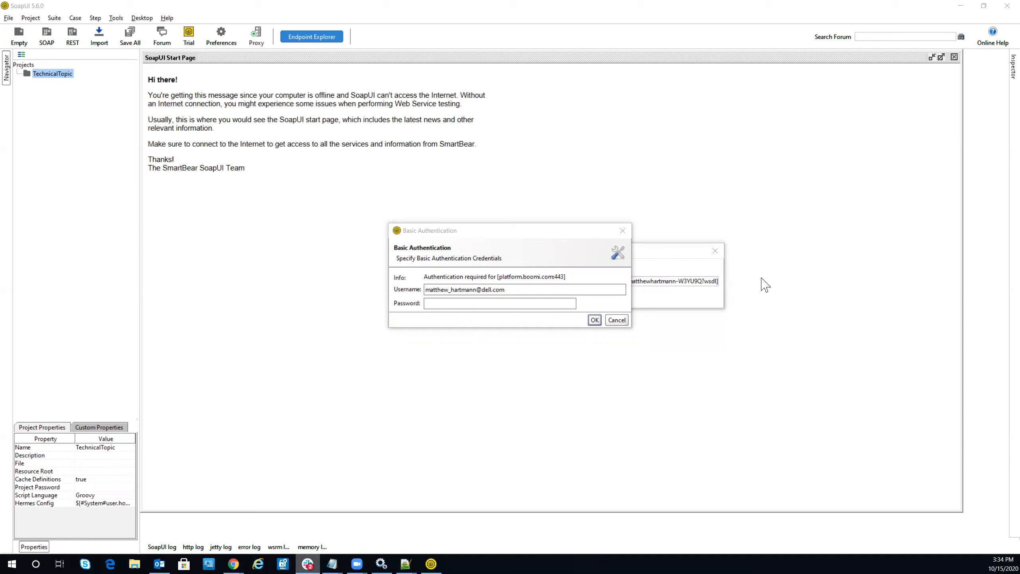
left_click(429, 303)
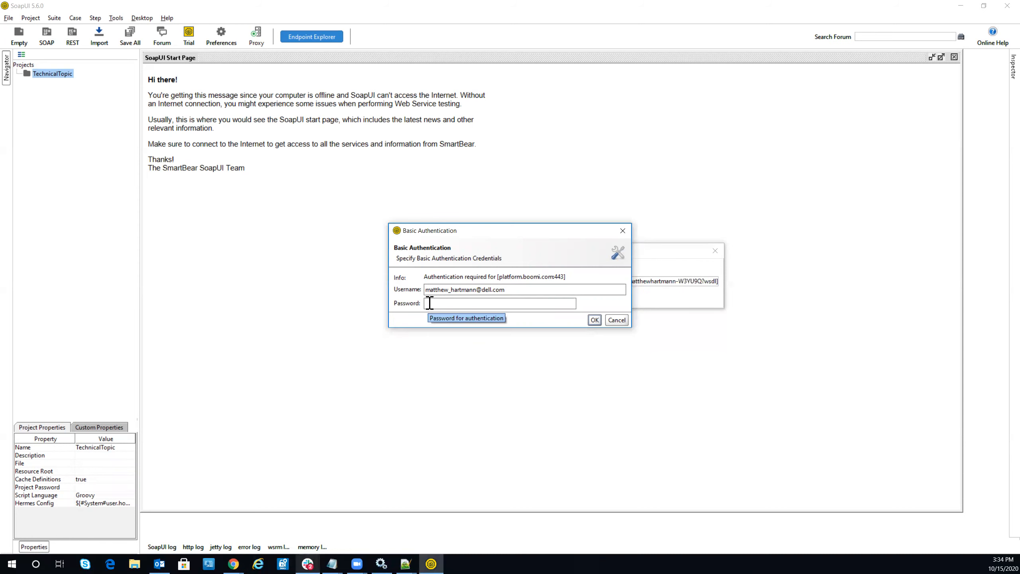
key("ctrl+v")
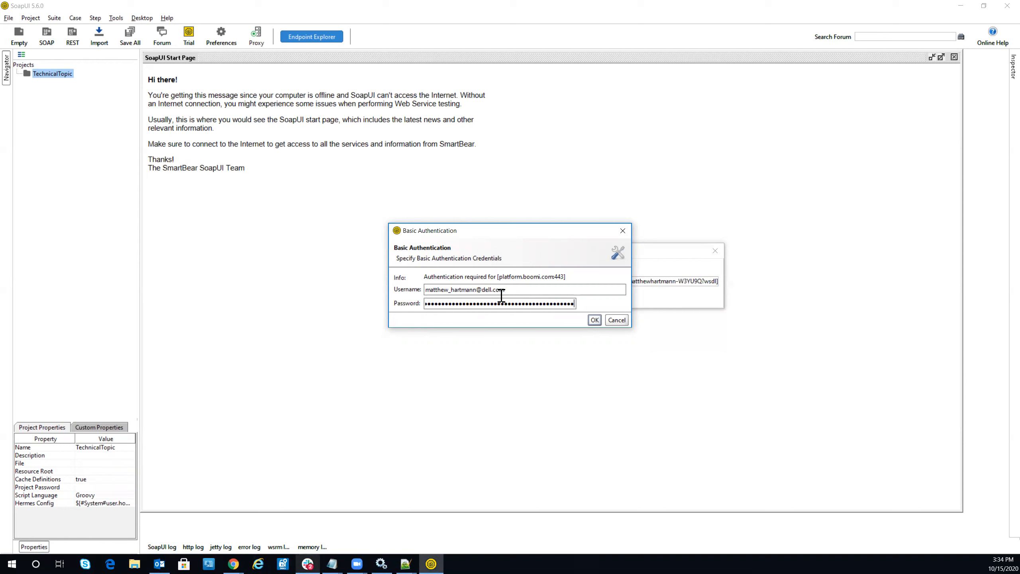
left_click(597, 322)
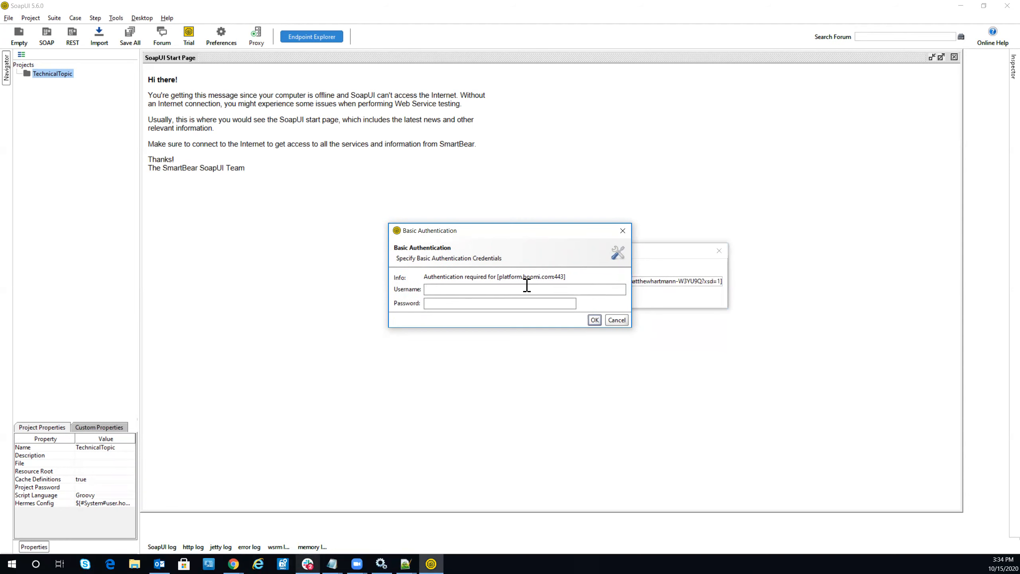
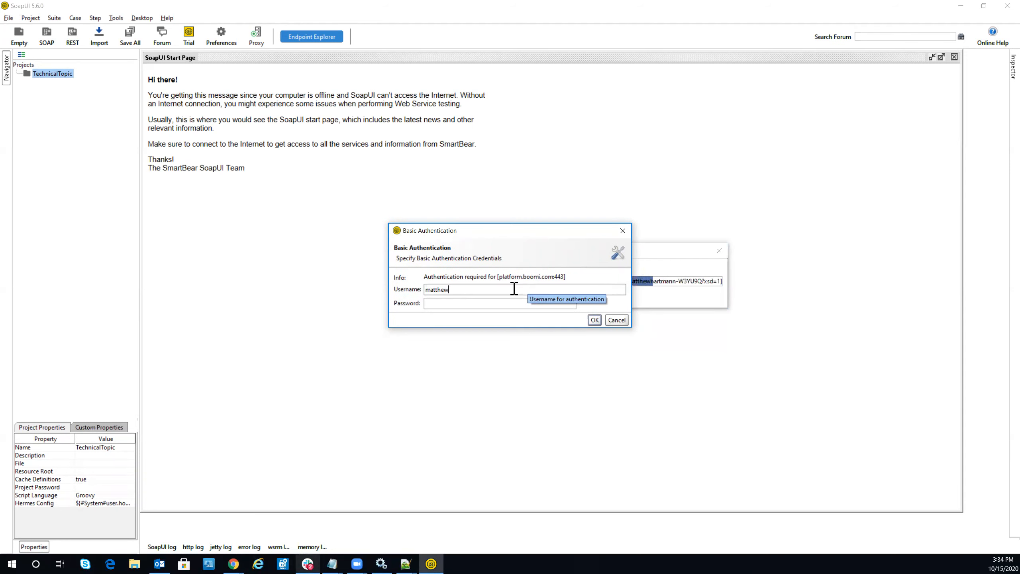
Step: Re-enter the account username and password at the second prompt to load the Boomi API
key("Tab")
key("ctrl+v")
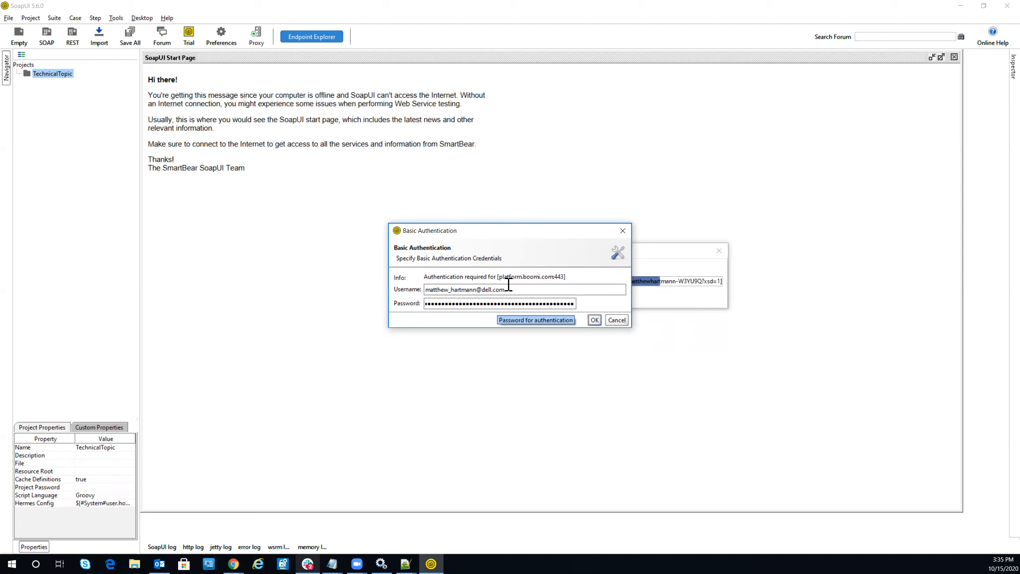
left_click(595, 321)
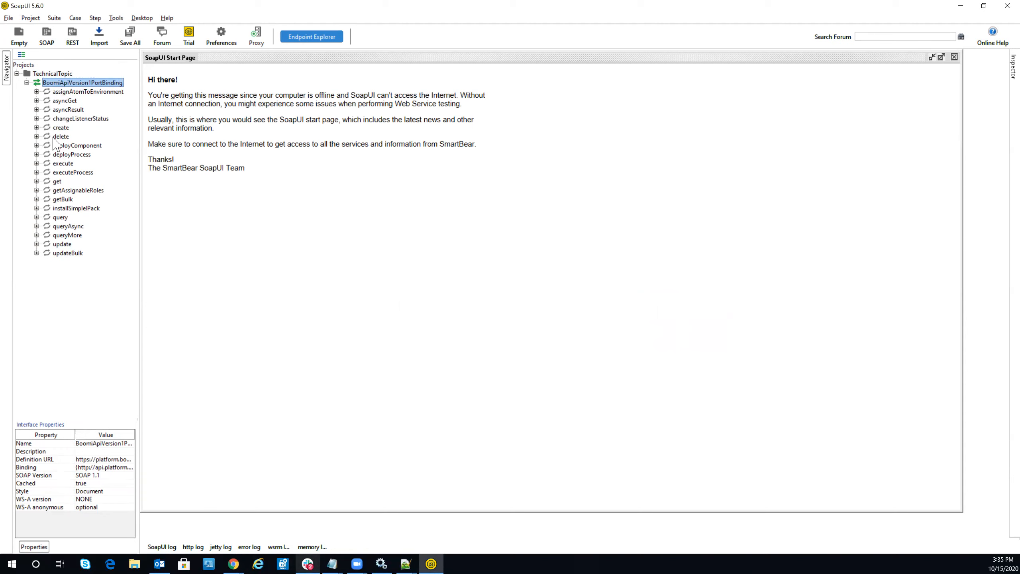
Step: Expand the query operation and open its Request 1 for editing
left_click(37, 218)
left_click(77, 227)
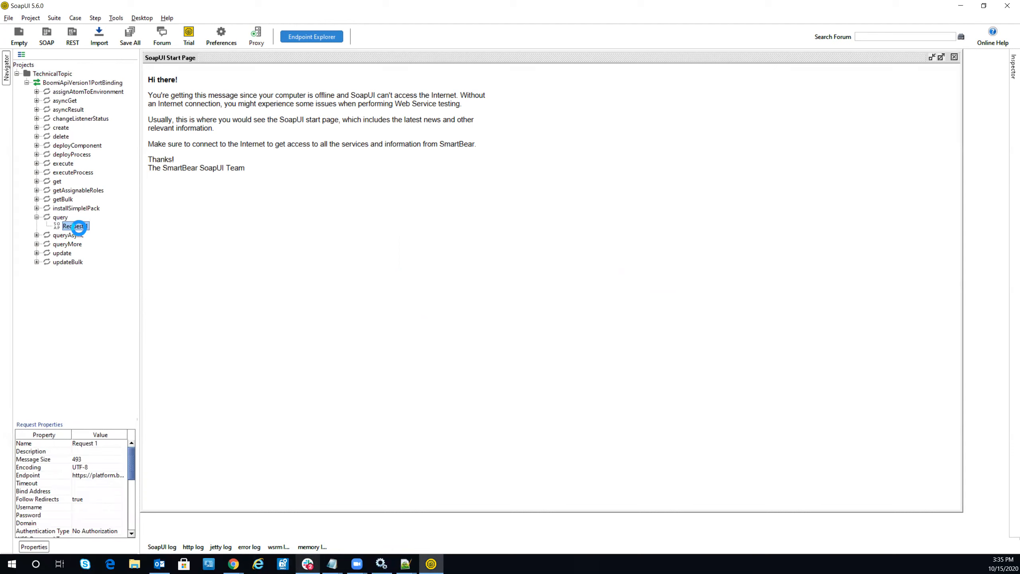
double_click(78, 227)
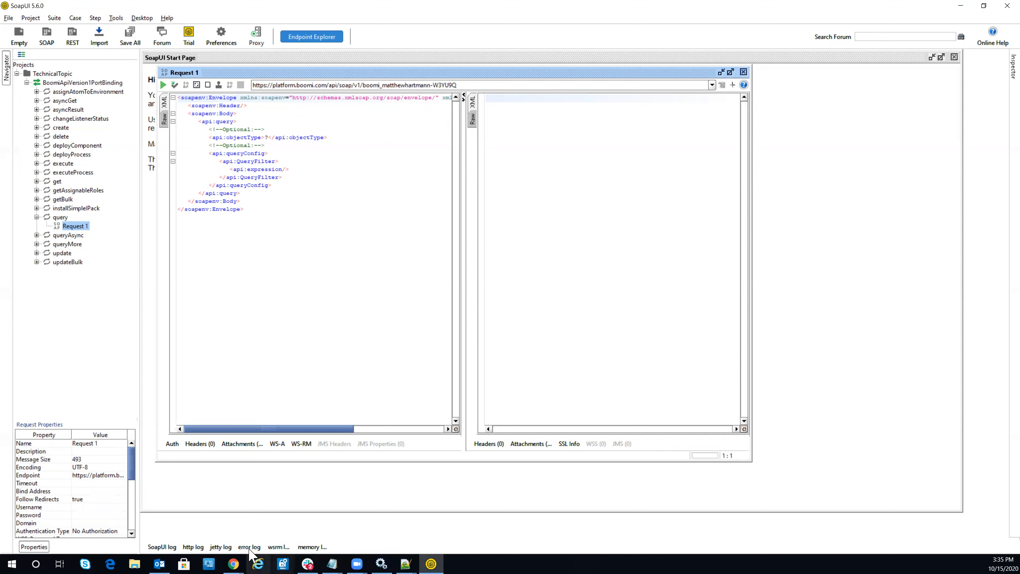
Step: Copy the example's api:query block, then select Request 1's empty api:query block
mouse_move(234, 563)
left_click(287, 512)
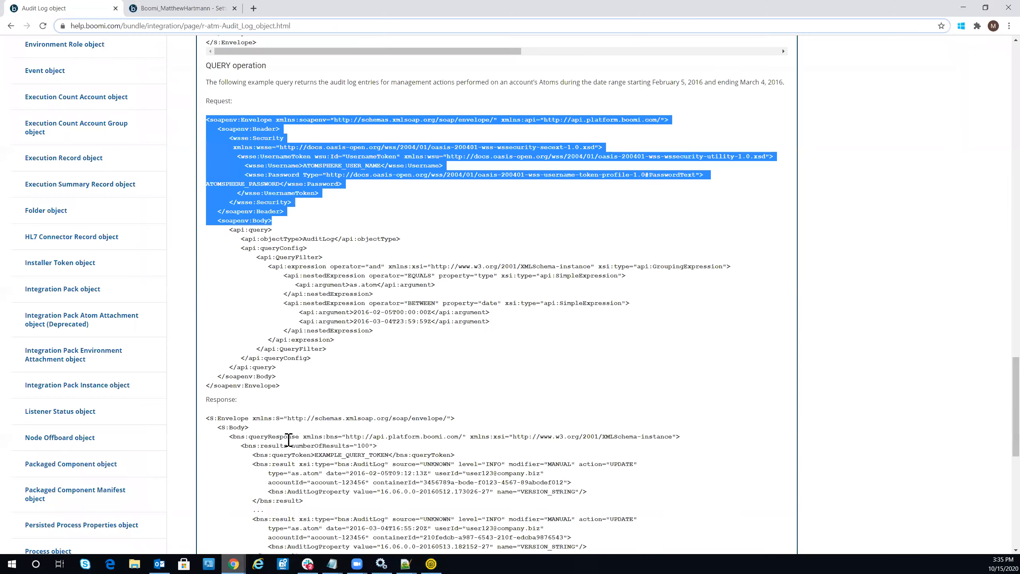
left_click(288, 246)
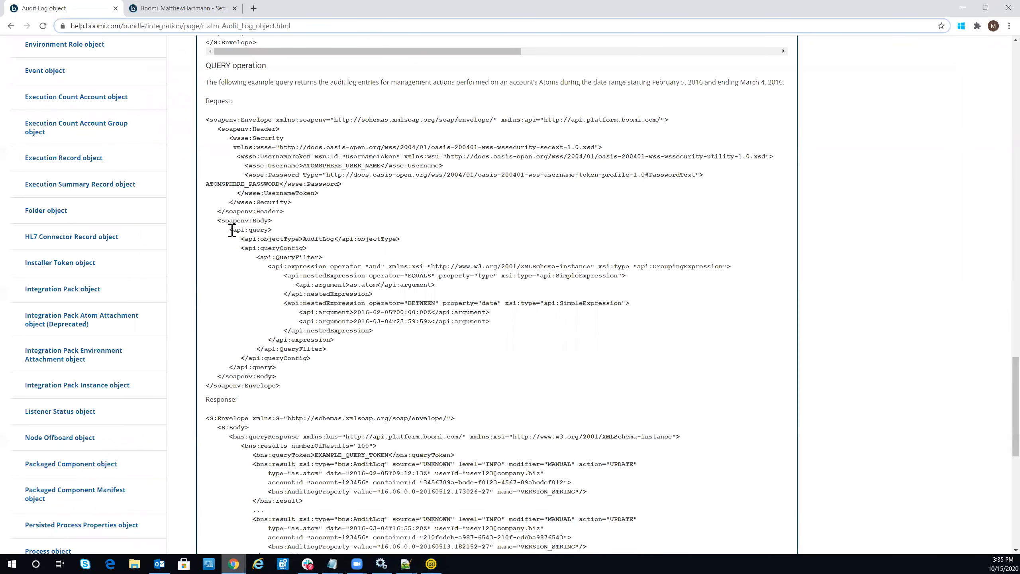
left_click_drag(229, 232, 317, 369)
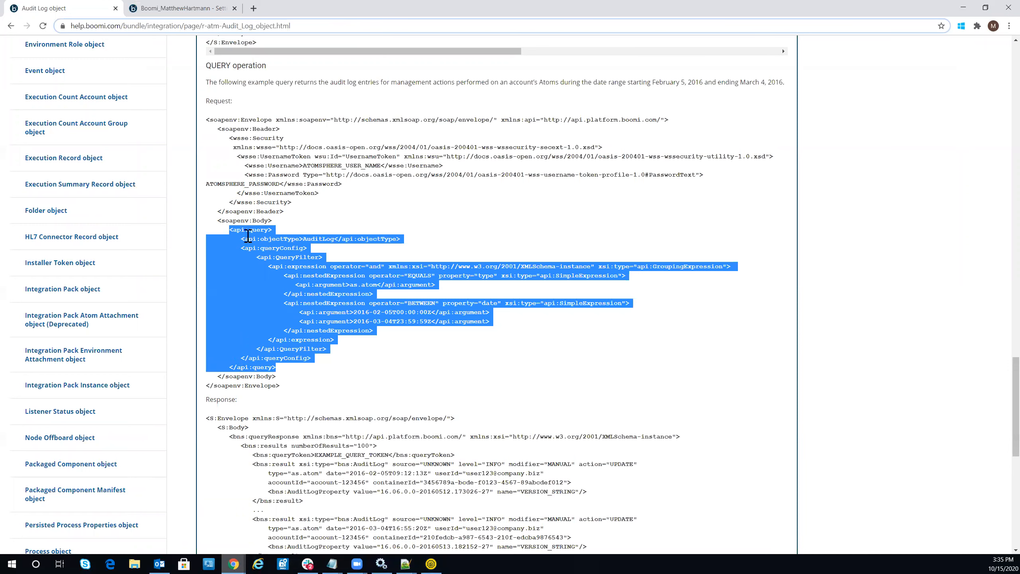
mouse_move(318, 556)
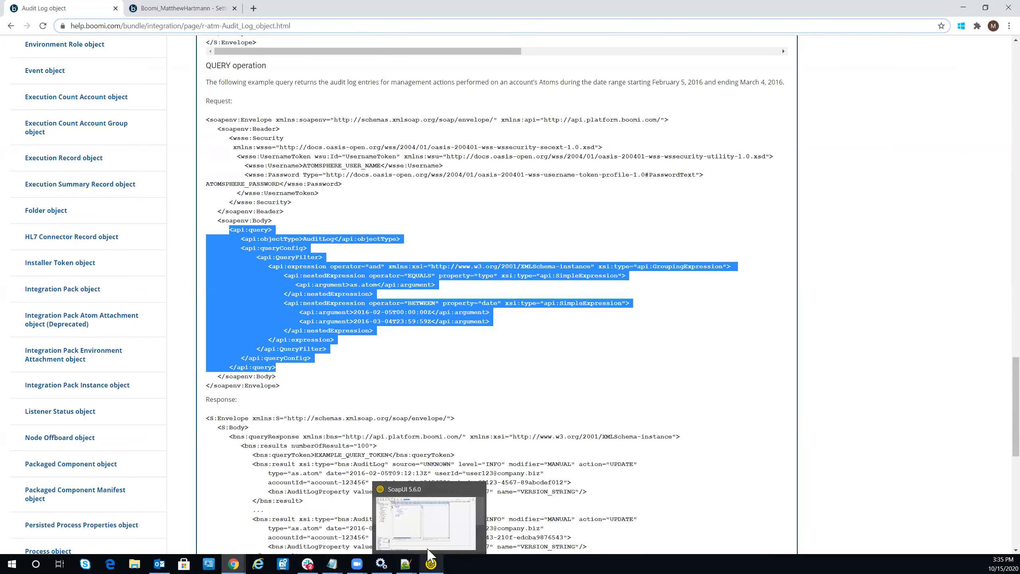
left_click(431, 563)
left_click_drag(199, 122, 249, 192)
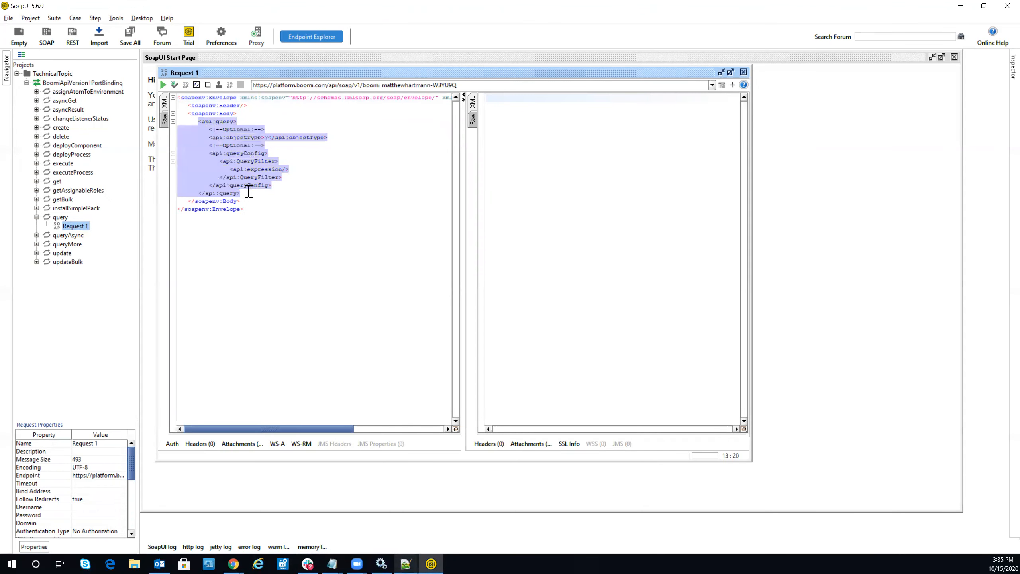
Step: Paste the AuditLog as.atom query for 2016-02-05 to 2016-03-04 into Request 1
key("ctrl+v")
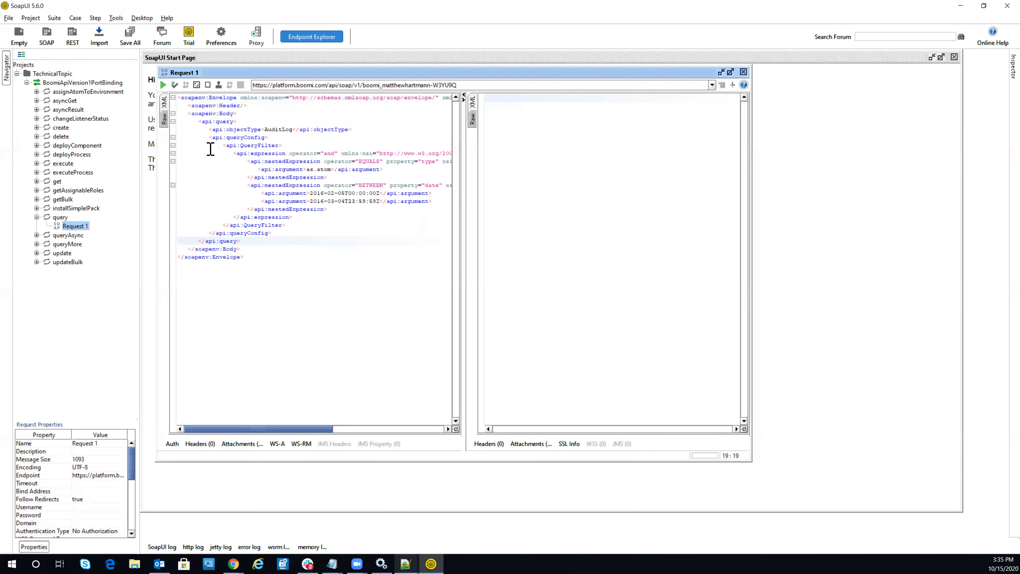
mouse_move(234, 563)
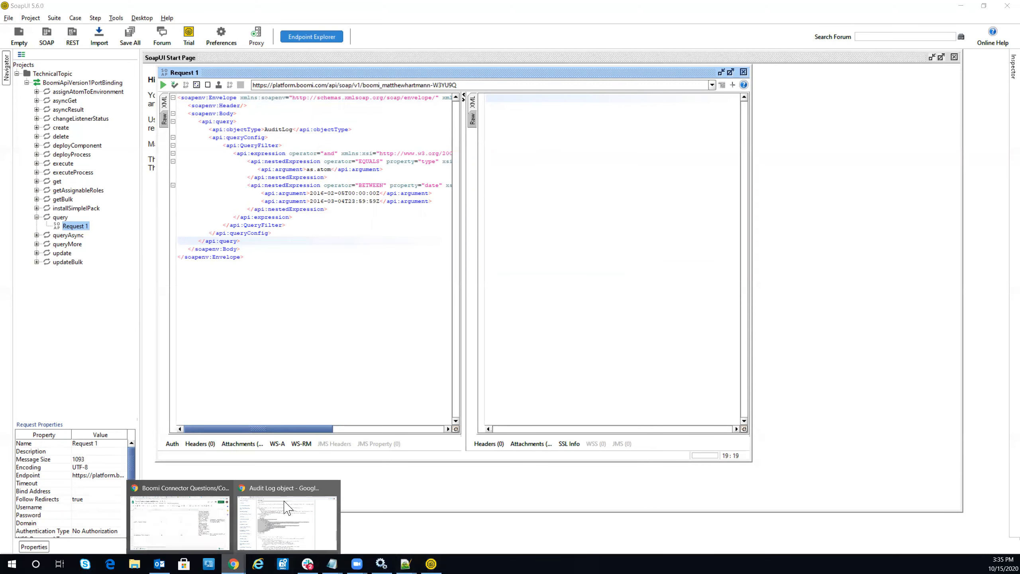
left_click(287, 507)
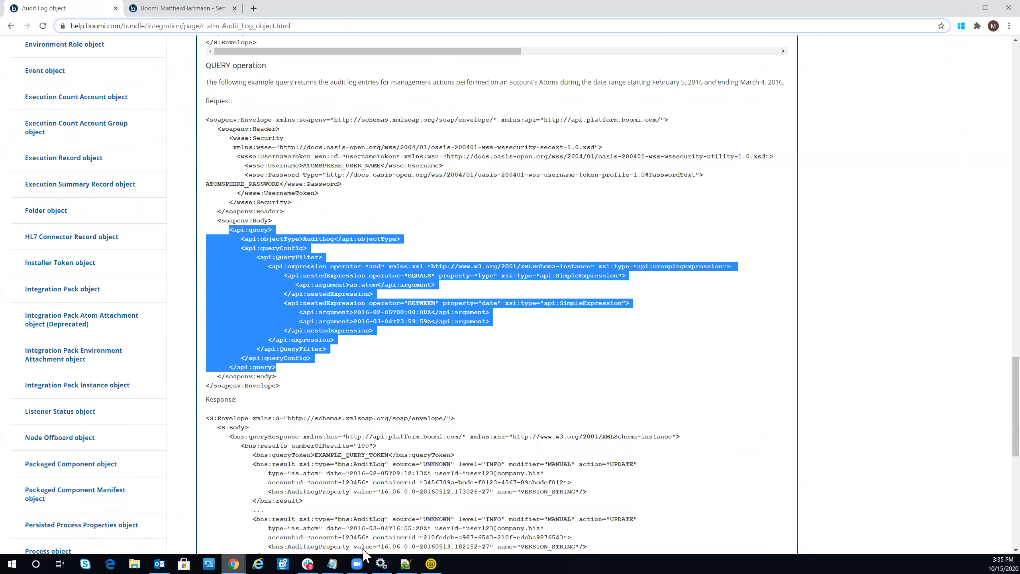
left_click(431, 564)
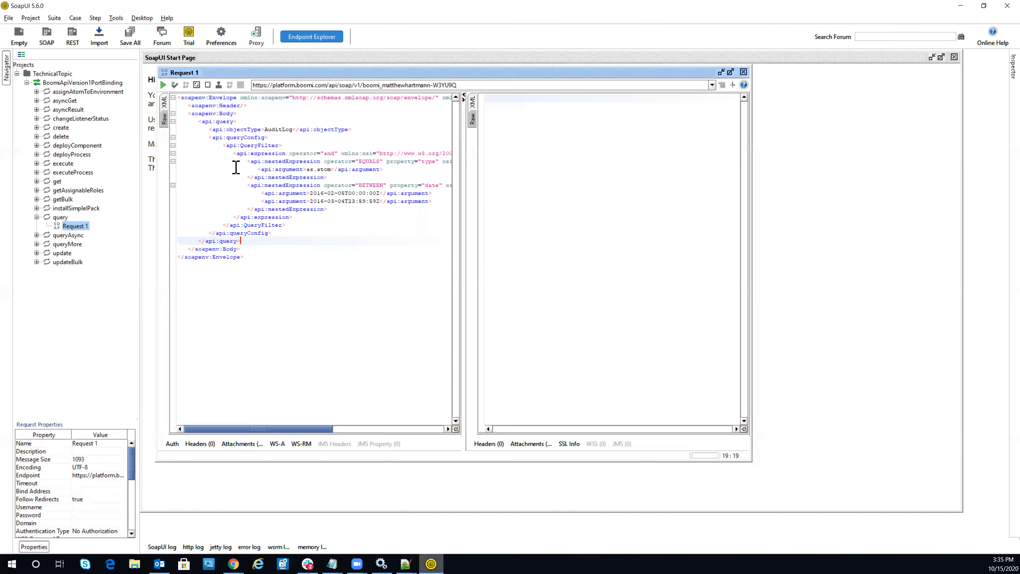
left_click(59, 73)
Step: Open TechnicalTopic's Outgoing WS-Security Configurations and start adding a new configuration
double_click(59, 72)
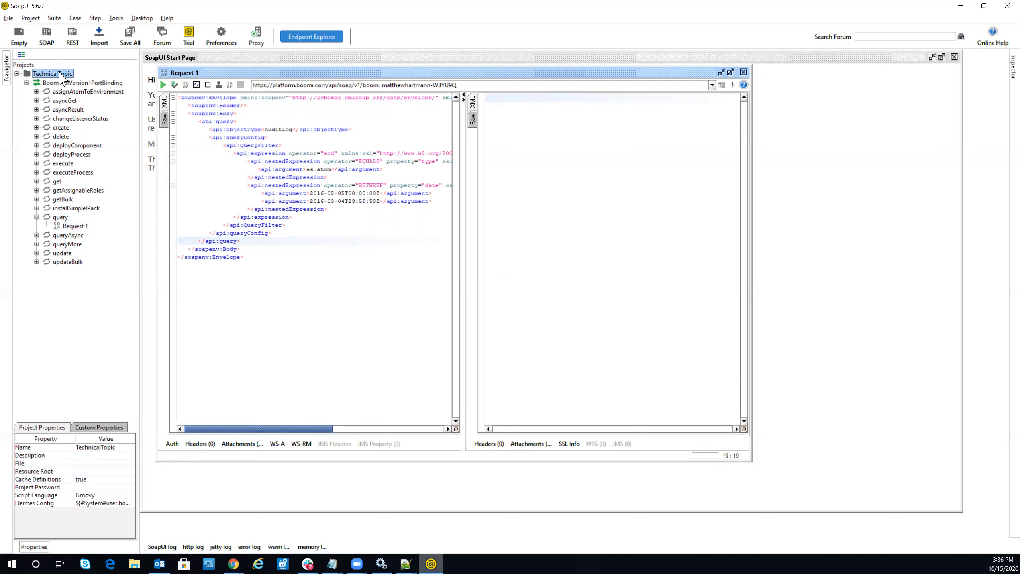
left_click(262, 104)
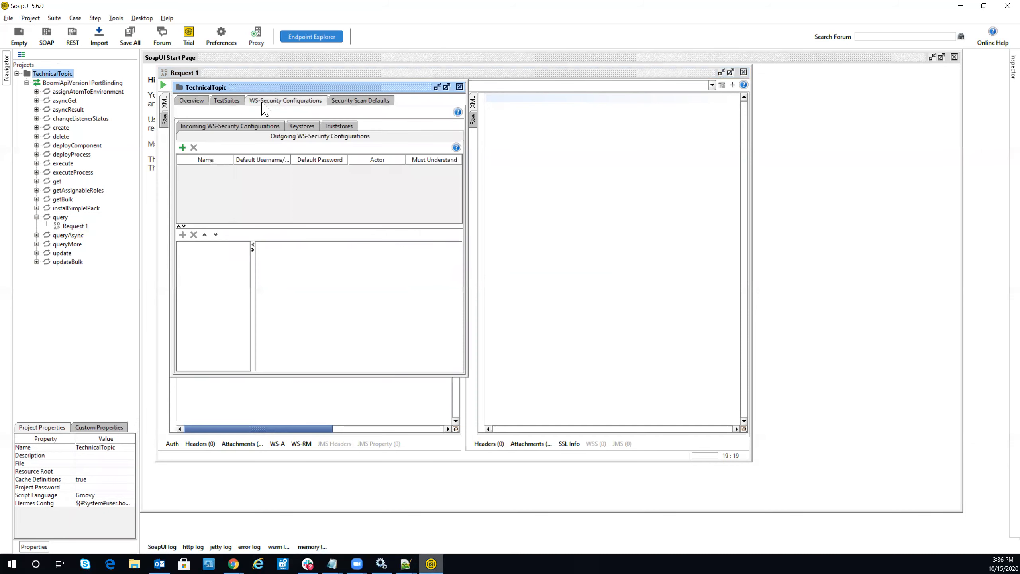
left_click(291, 137)
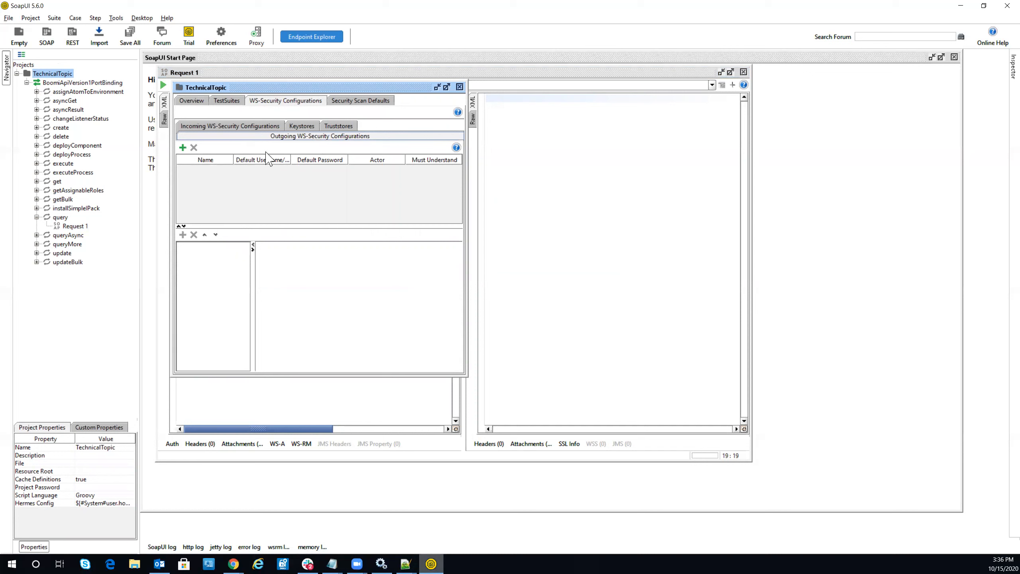
left_click(182, 148)
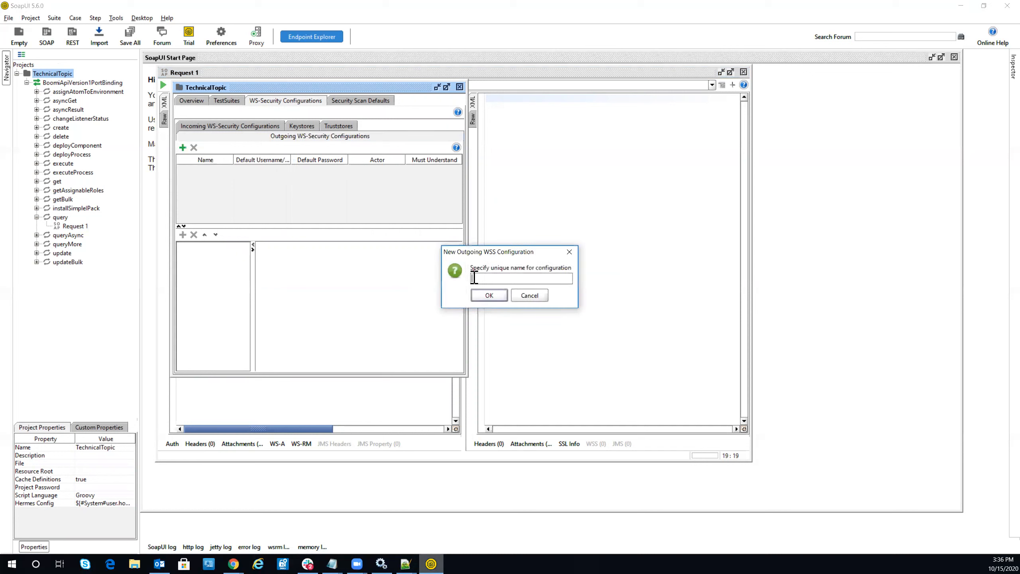
Step: Name the new outgoing WS-Security configuration TechTopicOB and begin adding an entry to it
type("TechTopicOB")
left_click(478, 298)
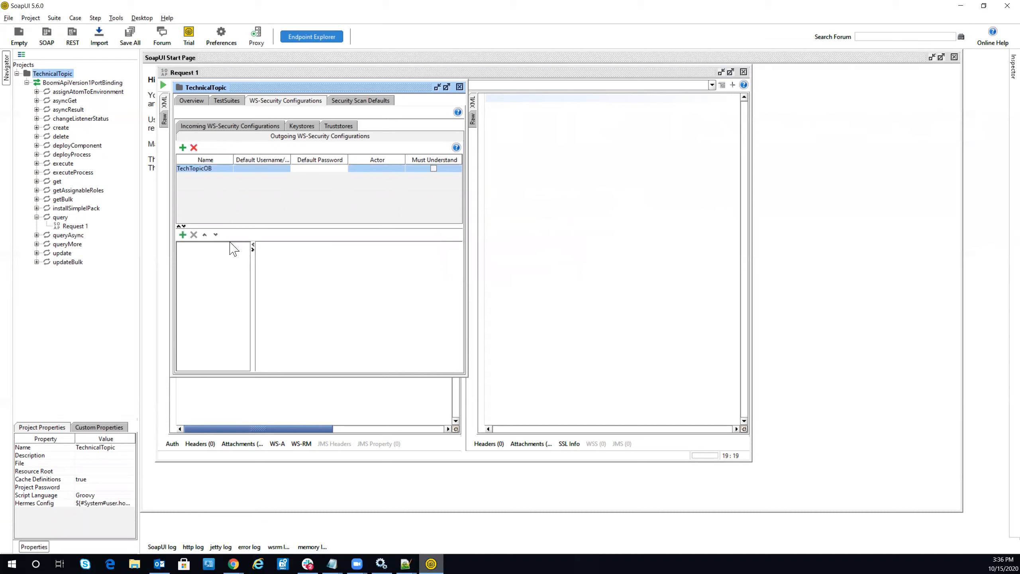
left_click(183, 235)
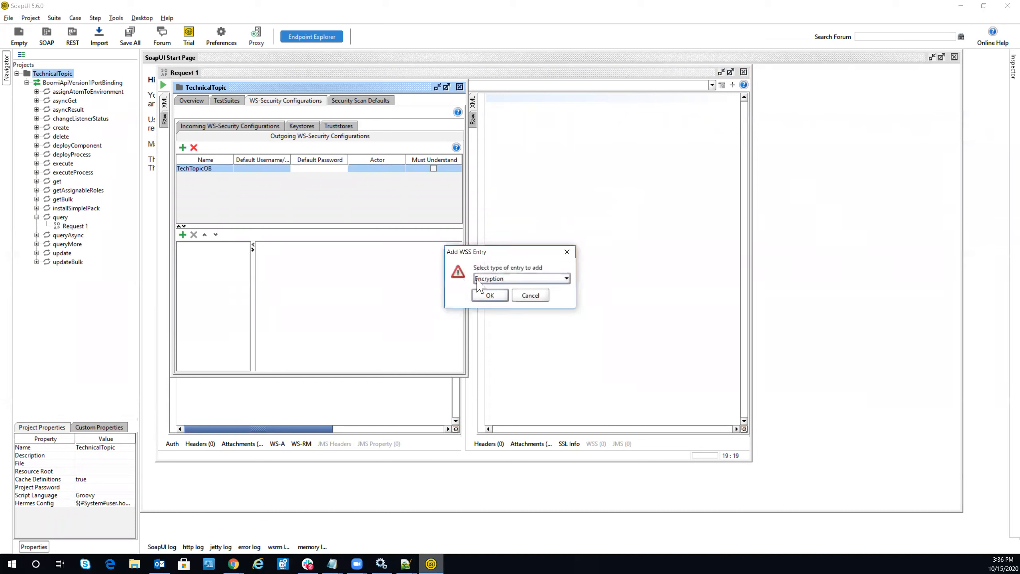
Step: Add a Username entry to the TechTopicOB configuration
left_click(502, 280)
left_click(489, 334)
left_click(489, 296)
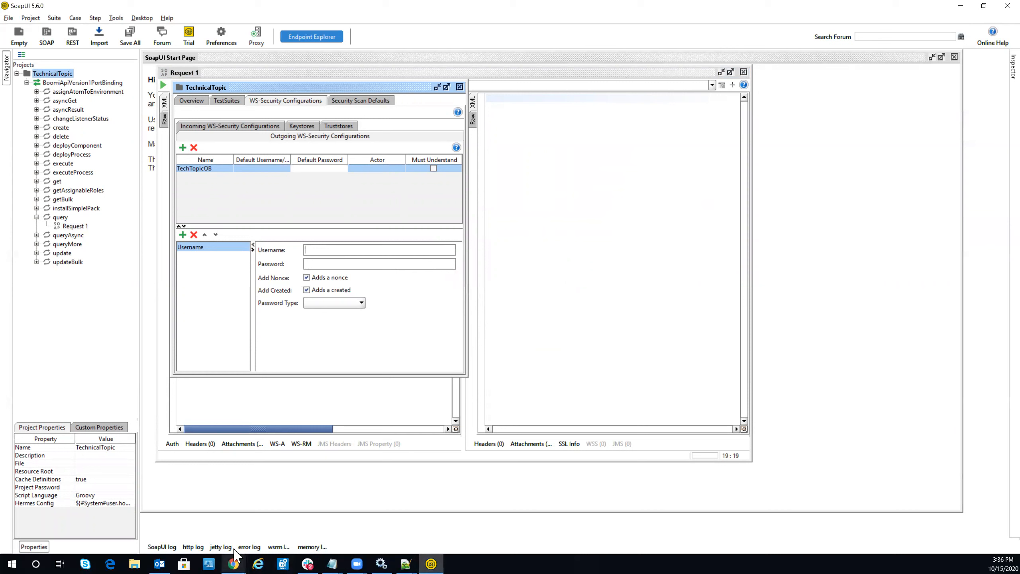
Step: Check the Boomi help page, then paste the API token into the Username entry's password
mouse_move(233, 562)
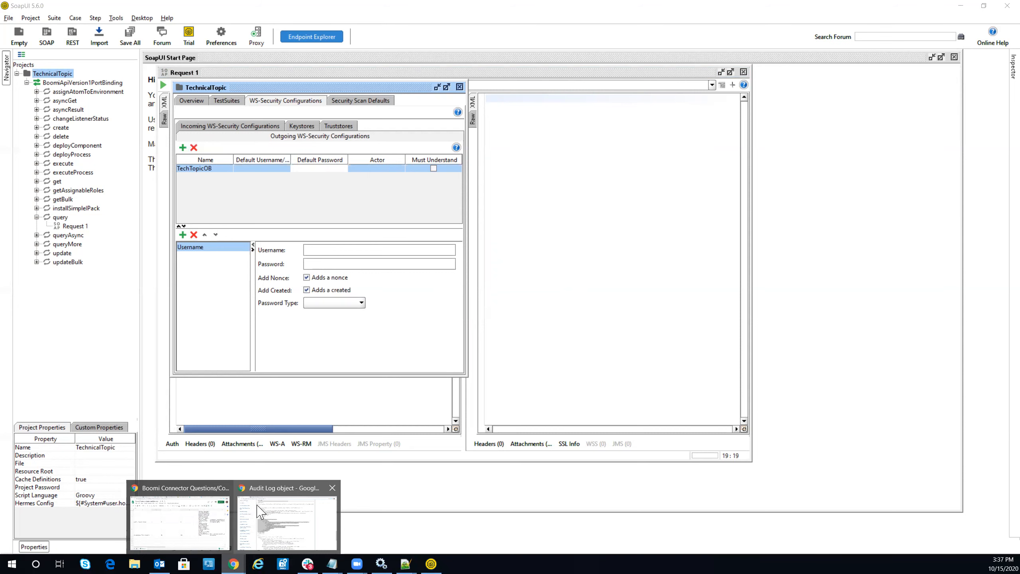
left_click(301, 531)
left_click(183, 8)
left_click(431, 564)
left_click(314, 264)
key("ctrl+v")
Step: Enter the BOOMI_TOKEN-prefixed account username and uncheck Add Nonce and Add Created
left_click(311, 249)
type("BOOMI")
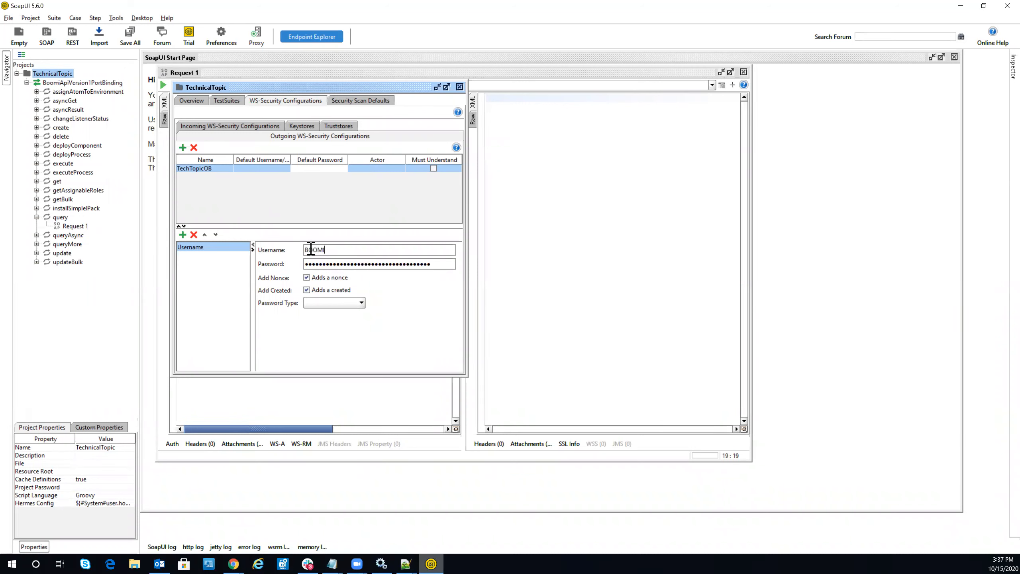
left_click(306, 278)
left_click(306, 290)
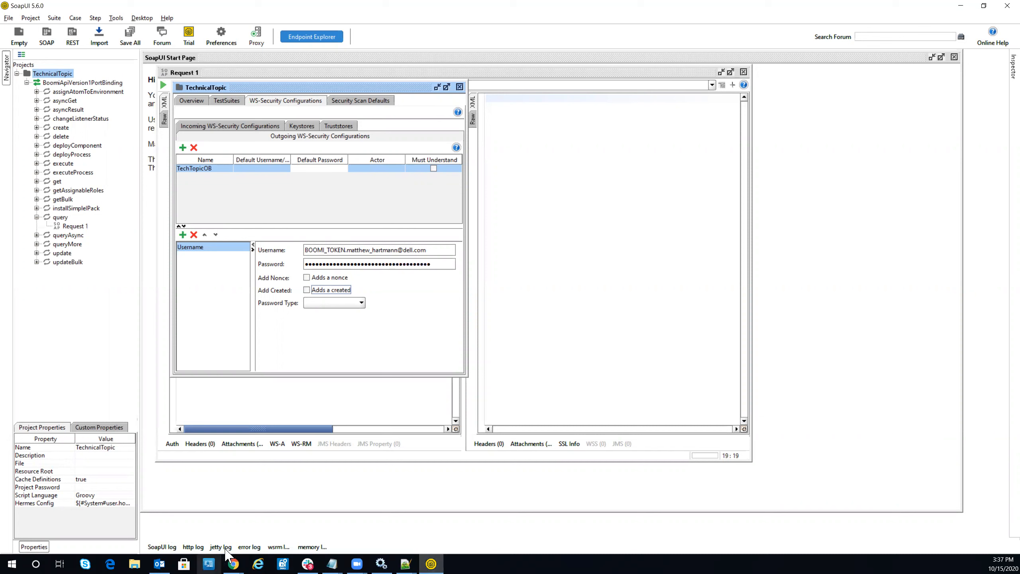
mouse_move(232, 562)
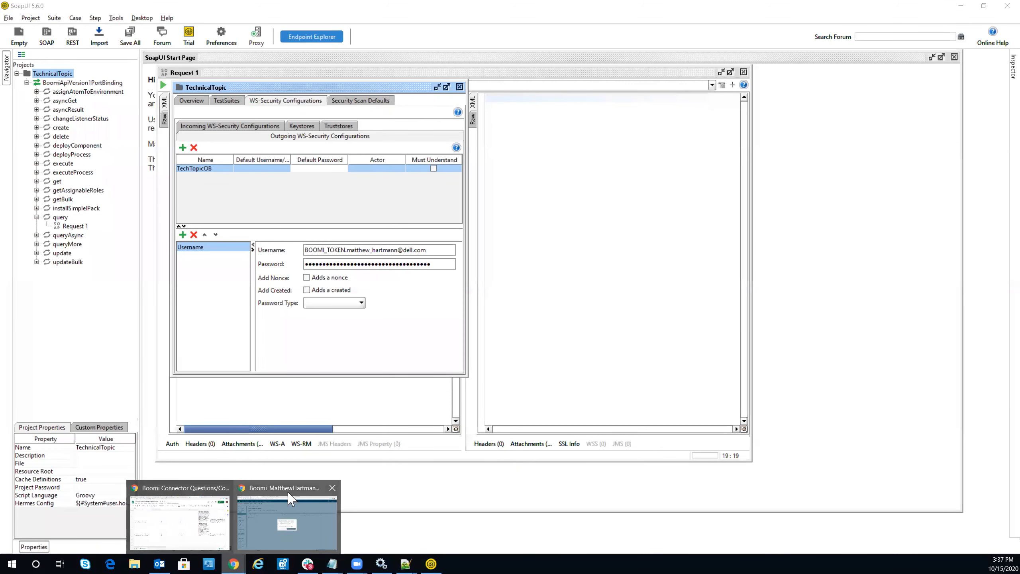
Step: Inspect the wsse:Security username-token header in the Boomi Audit Log QUERY example in Chrome
left_click(279, 527)
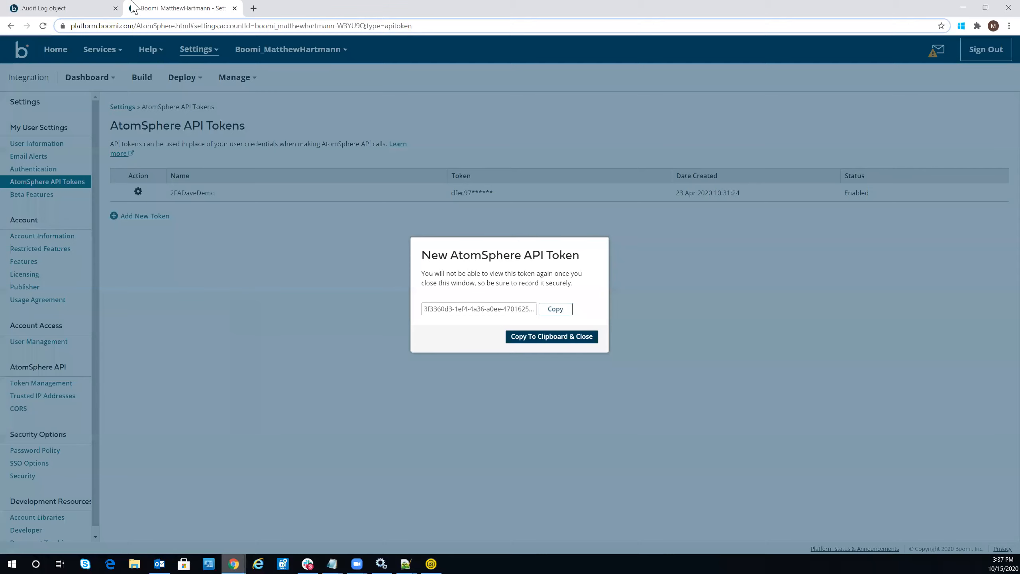
left_click(70, 13)
scroll(328, 401, "up", 3)
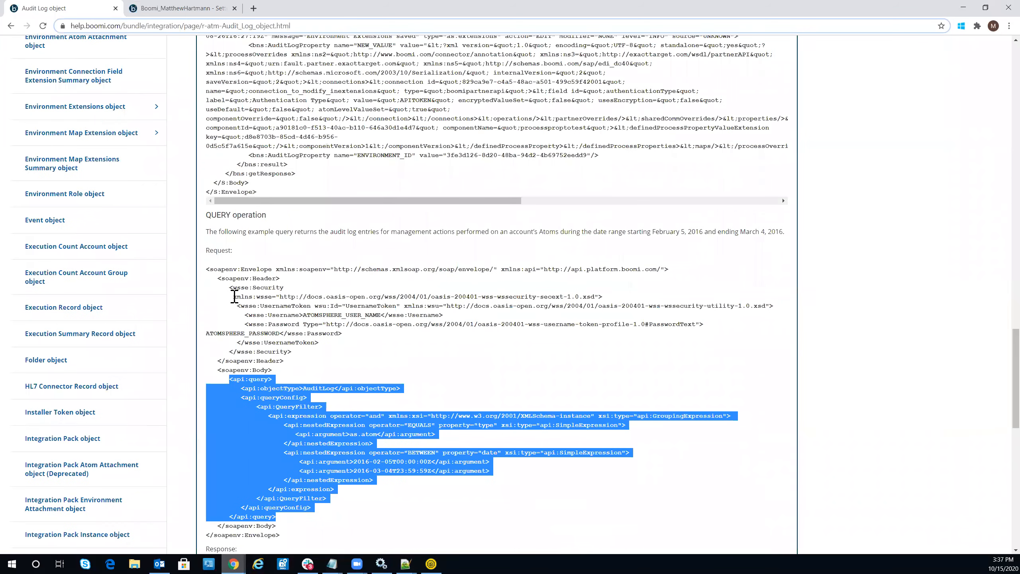
left_click_drag(237, 296, 703, 325)
left_click(700, 330)
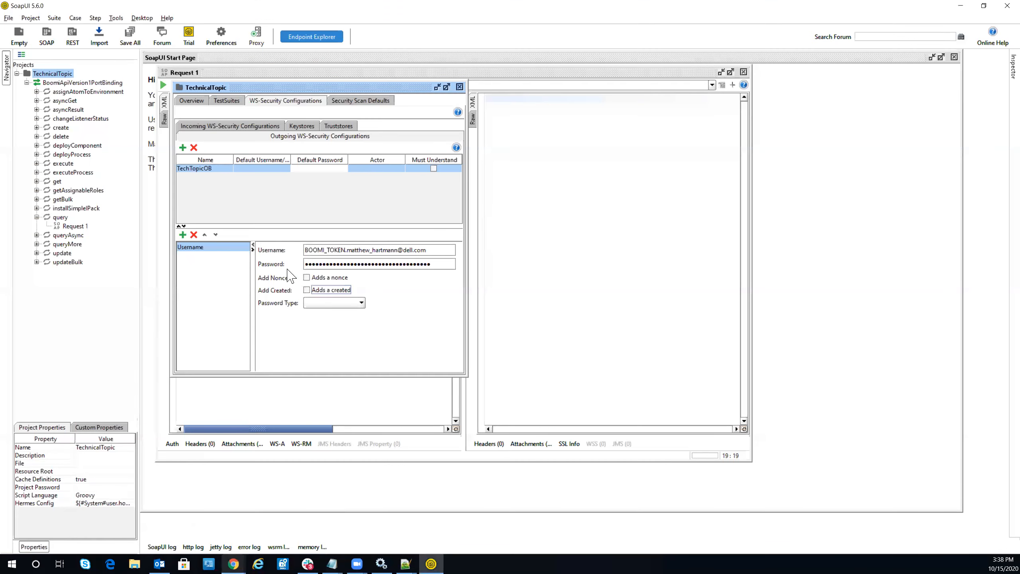
Step: Set the token's password type to PasswordText and compare it with the Boomi example's password type line
left_click(334, 303)
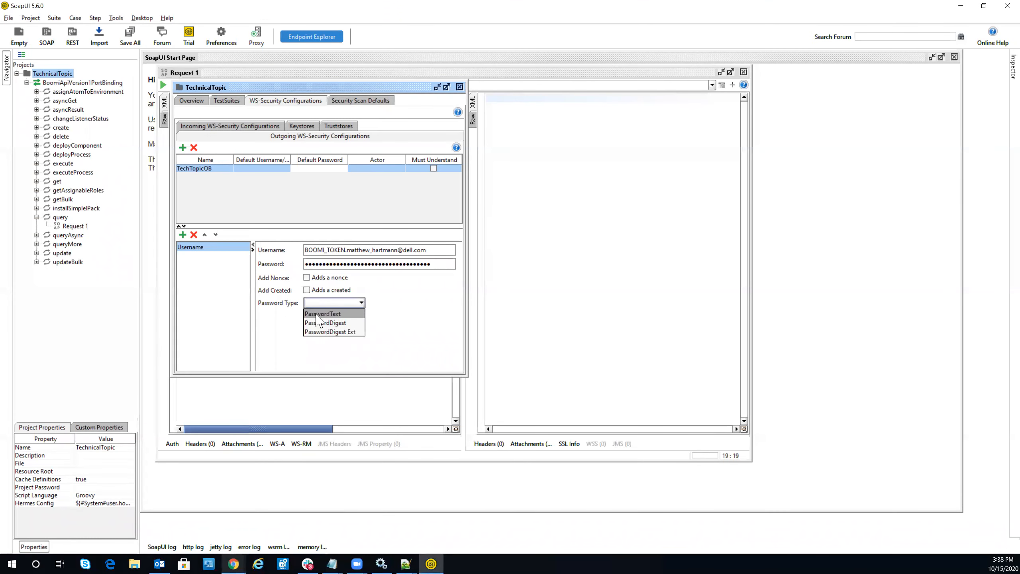
left_click(321, 314)
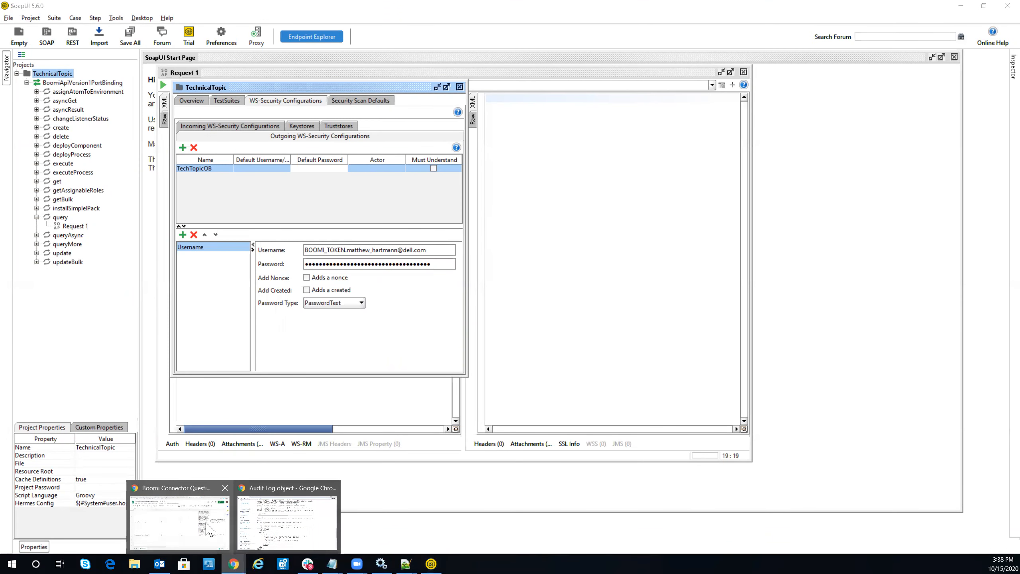
left_click(268, 529)
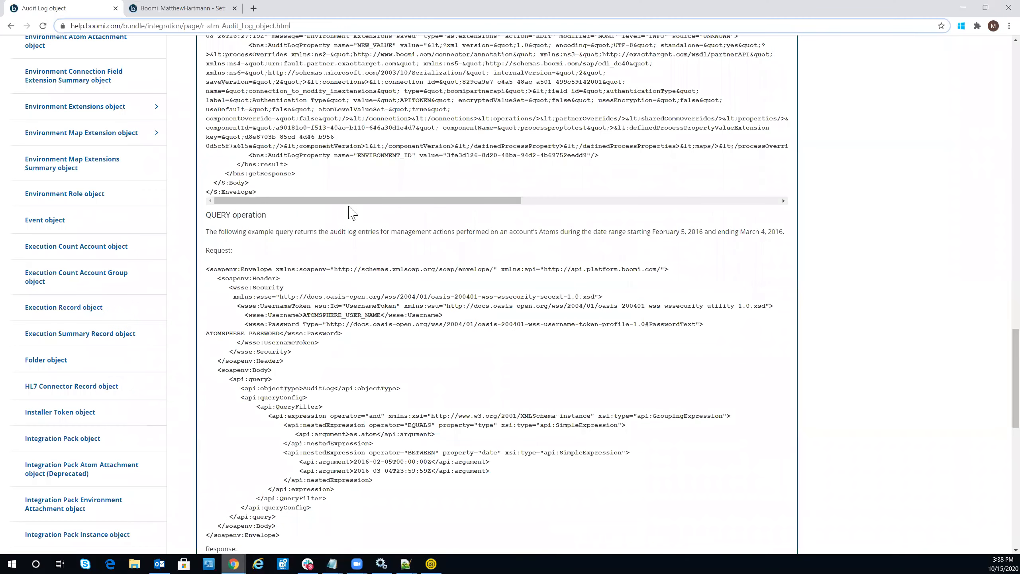
scroll(349, 209, "up", 2)
left_click_drag(247, 425, 685, 425)
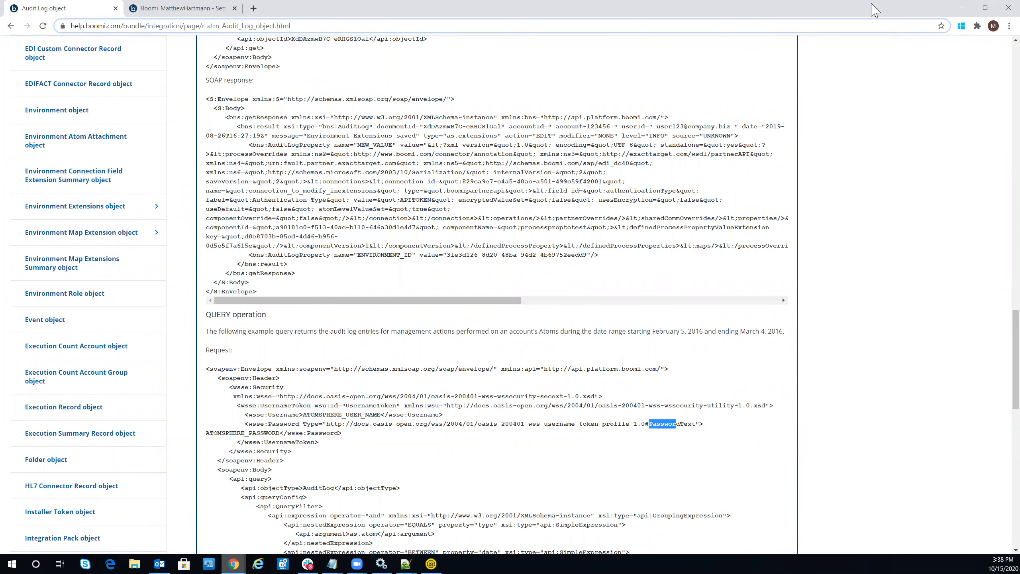
Step: Back in SoapUI, keep PasswordText as the password type and open Request 1 for editing
left_click(964, 8)
left_click(334, 304)
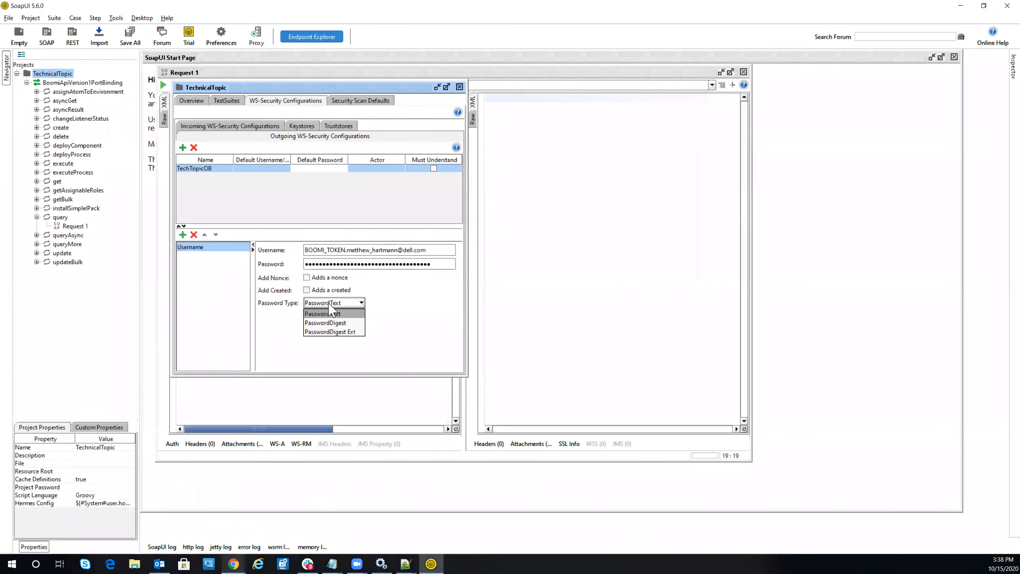
left_click(429, 298)
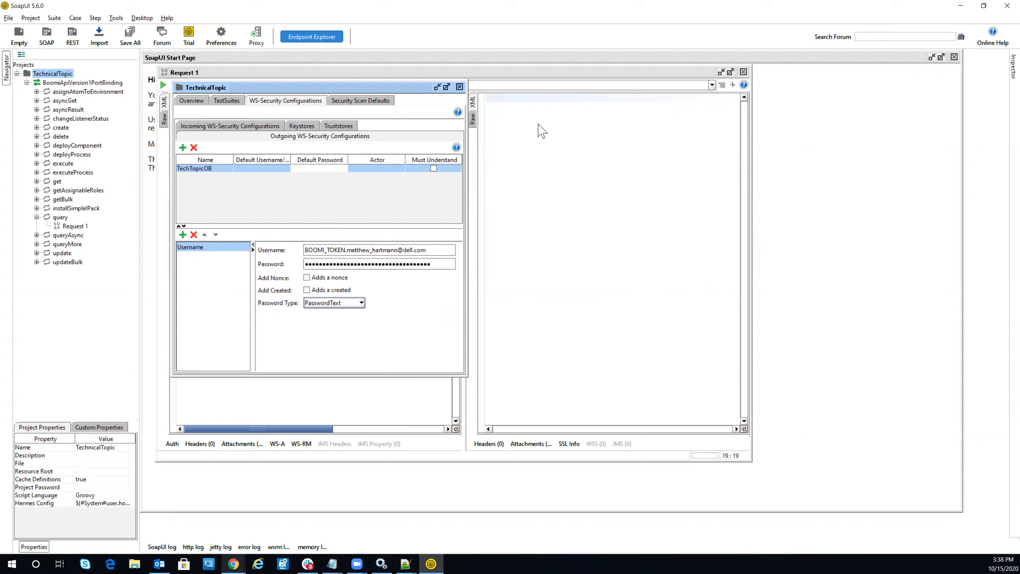
double_click(75, 227)
Step: Apply Outgoing WSS "TechTopicOB" to Request 1 and inspect the inserted wsse:Security UsernameToken header
left_click(188, 106)
right_click(188, 107)
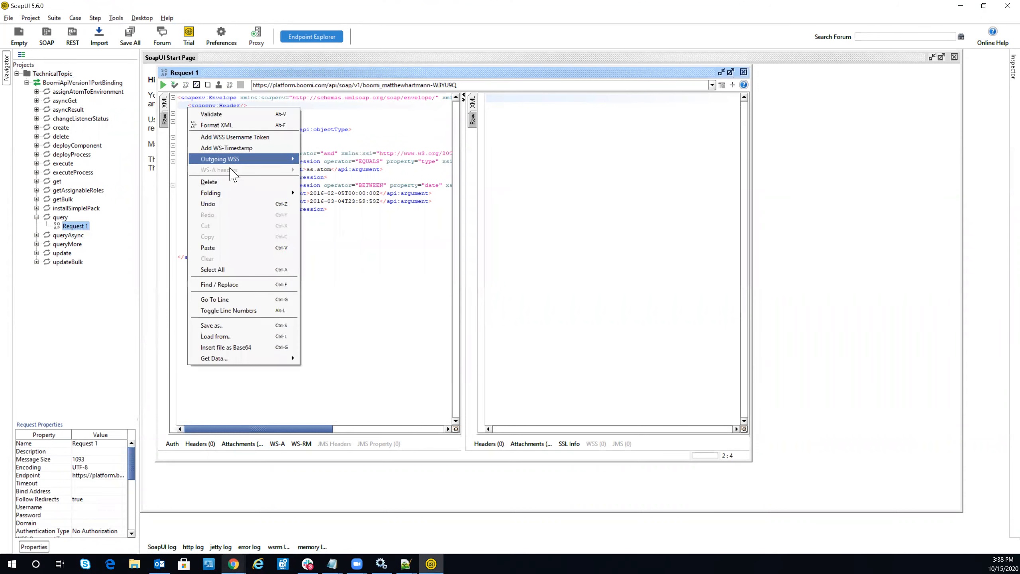
left_click(269, 105)
left_click(188, 106)
right_click(188, 107)
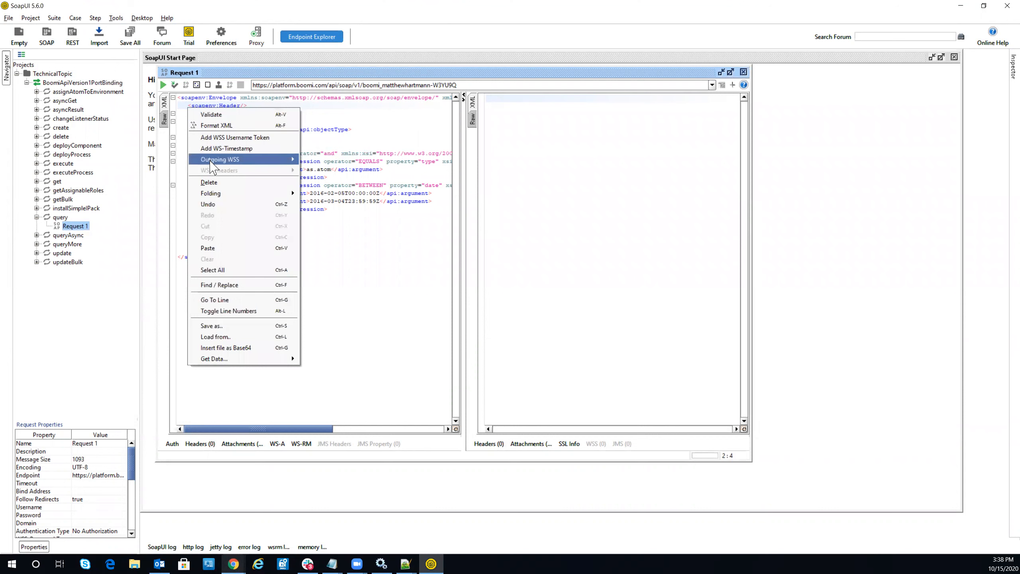
mouse_move(211, 160)
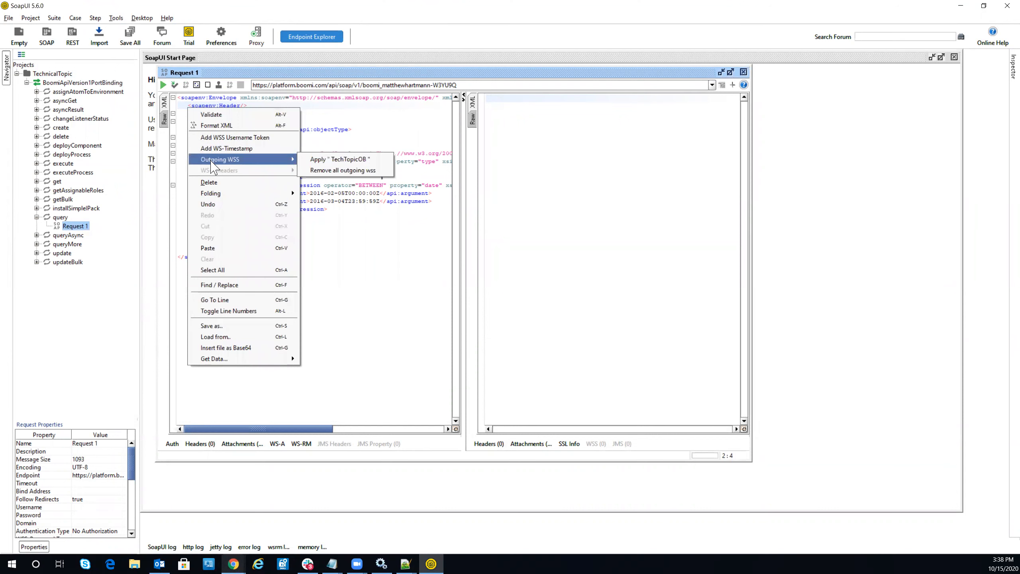
left_click(335, 159)
left_click_drag(242, 106, 457, 114)
left_click_drag(457, 114, 427, 107)
Step: Send the secured query to Boomi and check the empty response
left_click(377, 106)
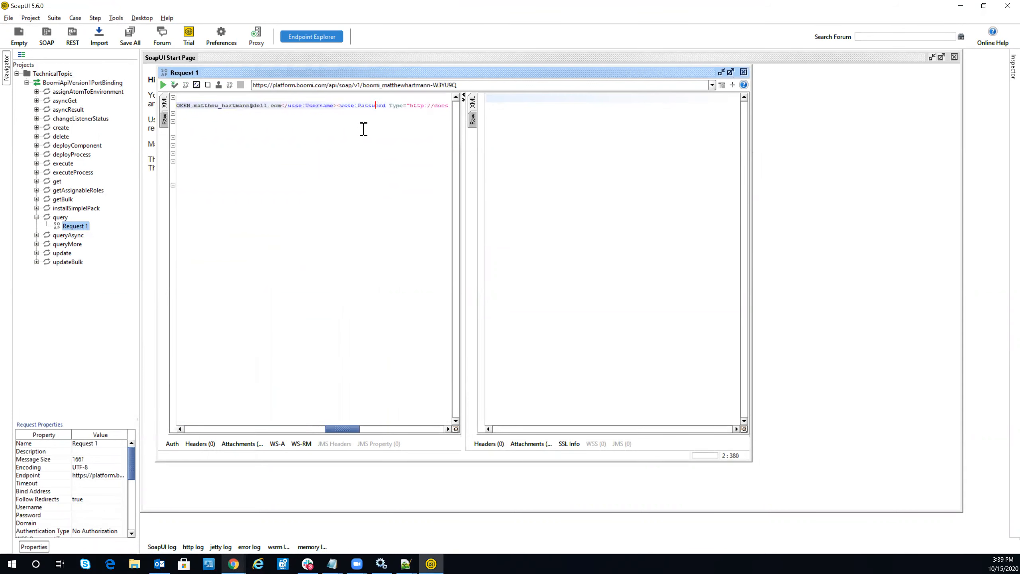
left_click(163, 85)
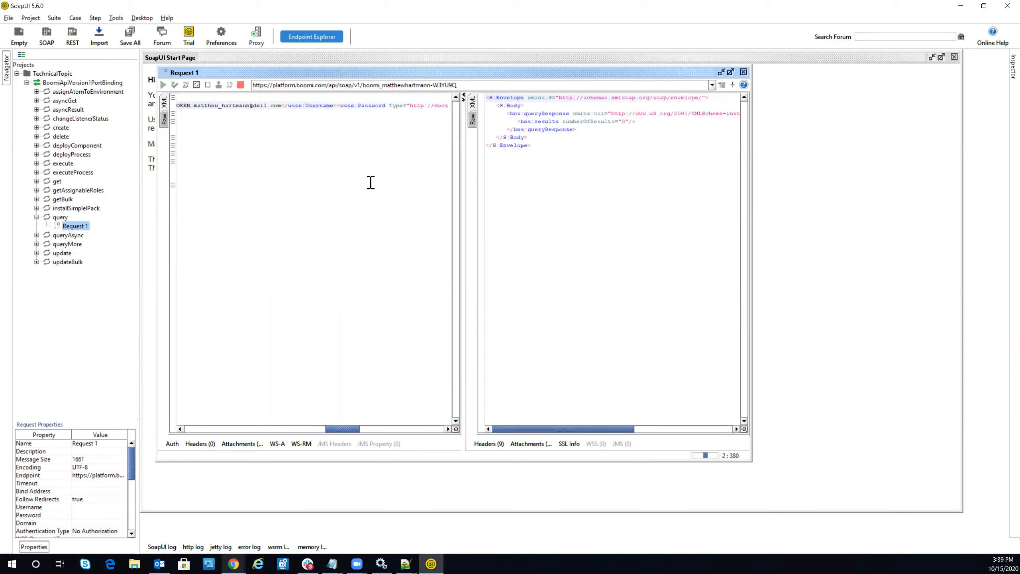
left_click_drag(523, 160, 455, 98)
left_click_drag(316, 429, 198, 429)
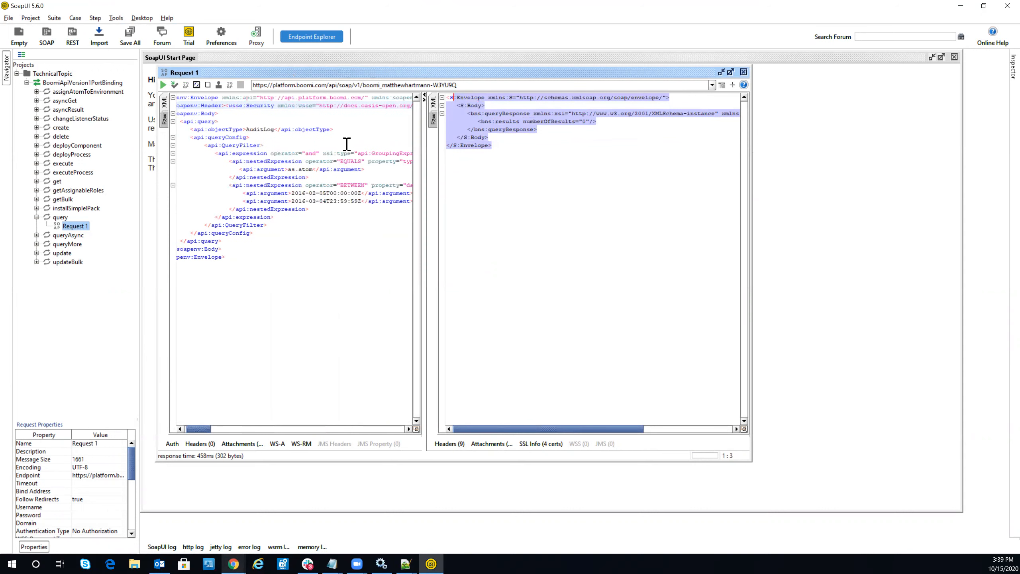
Step: Change the start and end date arguments' years from 2016 to 2020
left_click(306, 193)
key("BackSpace")
key("BackSpace")
type("20")
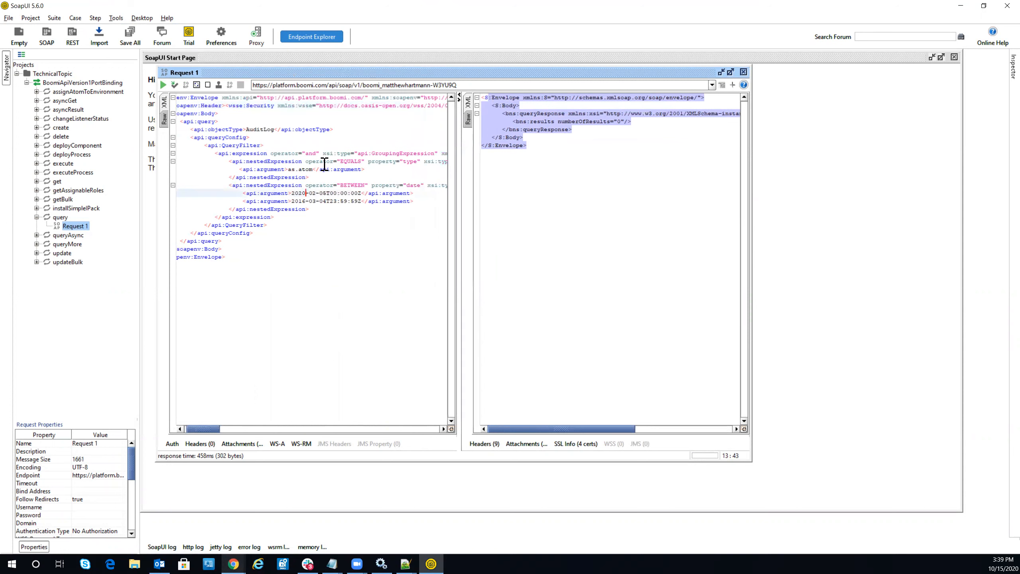
left_click(308, 201)
key("BackSpace")
key("BackSpace")
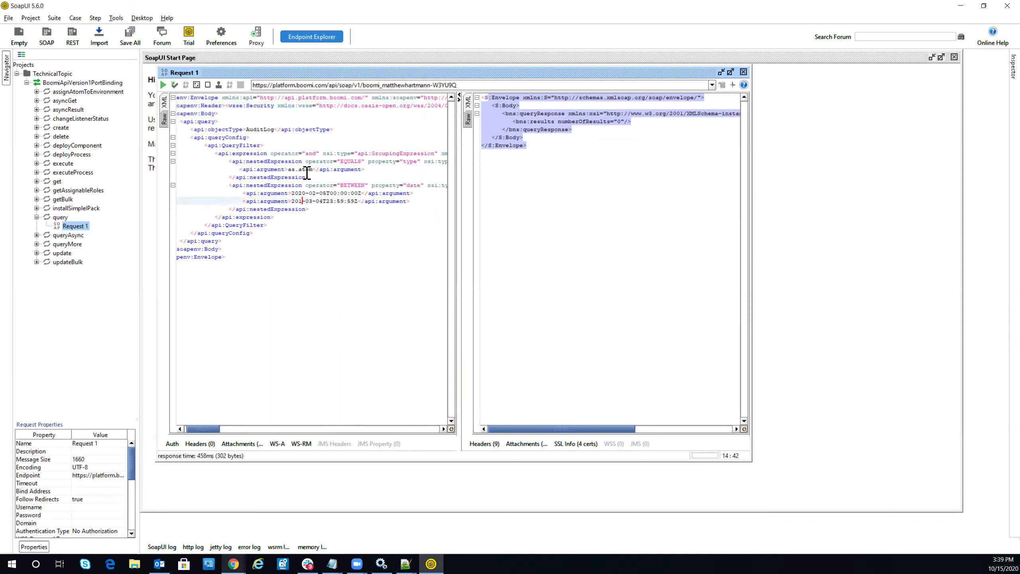
type("20")
Step: Resend the query and scroll through the returned AuditLog results
left_click(163, 84)
left_click(522, 175)
scroll(514, 237, "down", 10)
scroll(513, 243, "down", 3)
scroll(512, 241, "up", 15)
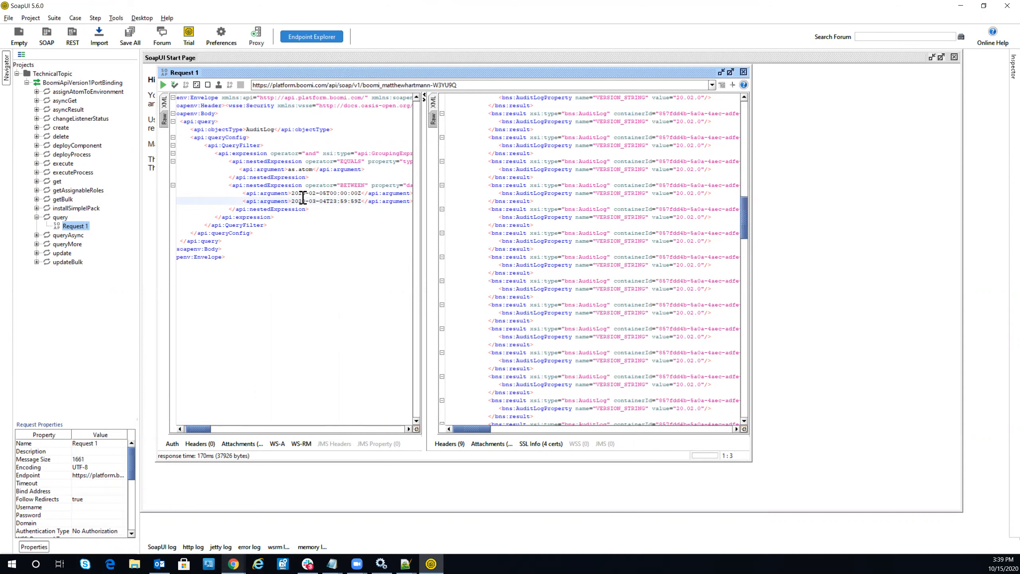